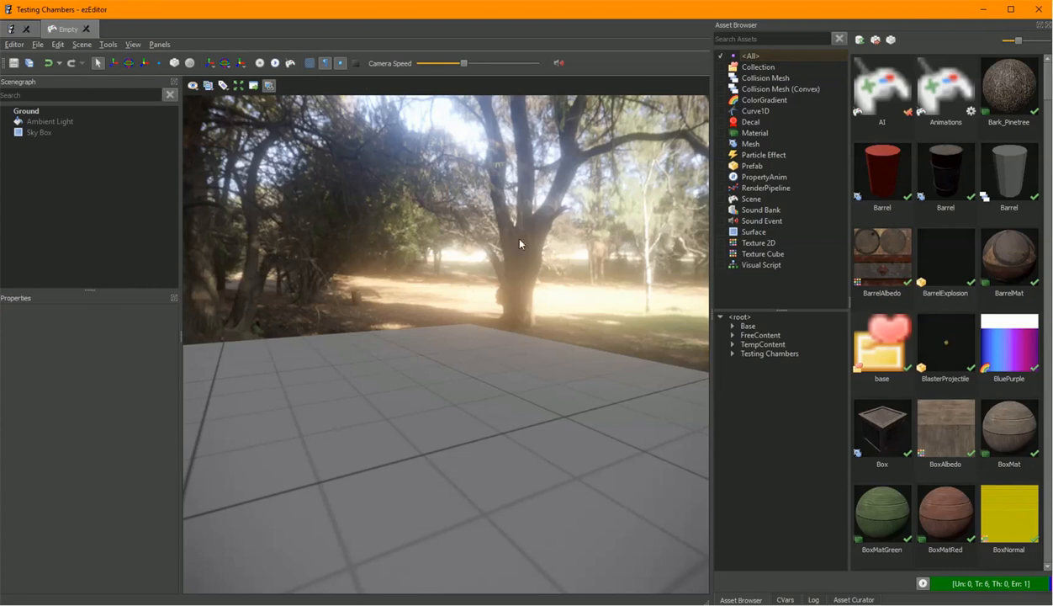
Open the red cylinder Barrel mesh asset and orbit around its preview.
click(882, 174)
double_click(883, 174)
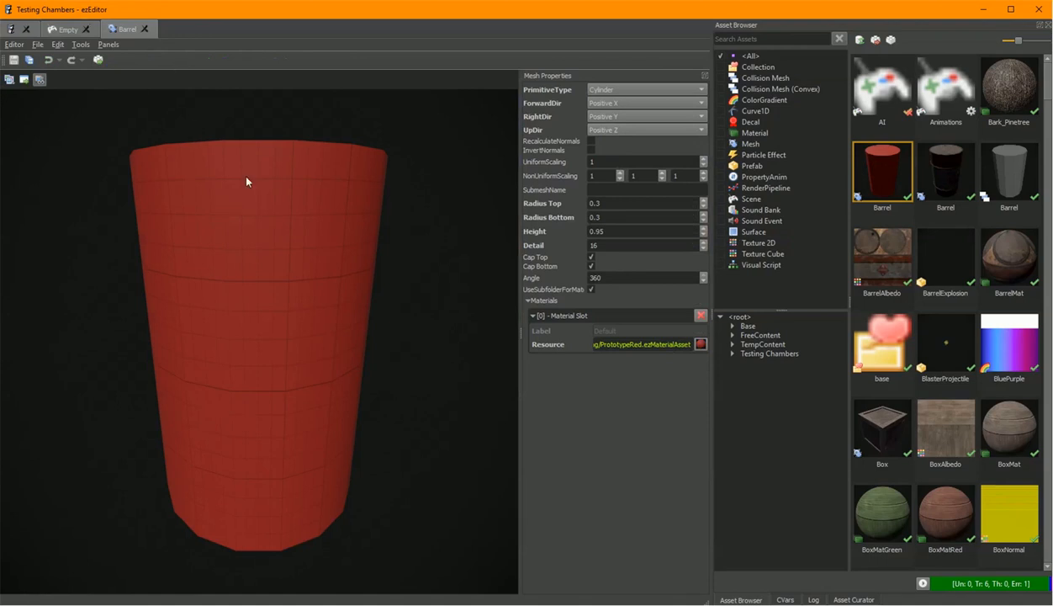
drag(318, 233, 273, 238)
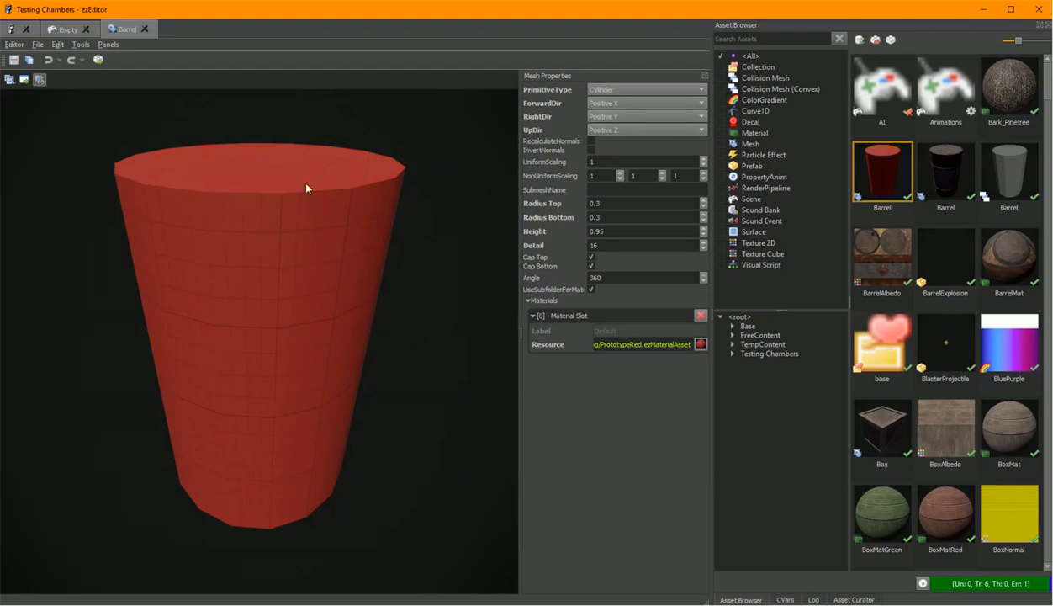
drag(423, 213, 422, 214)
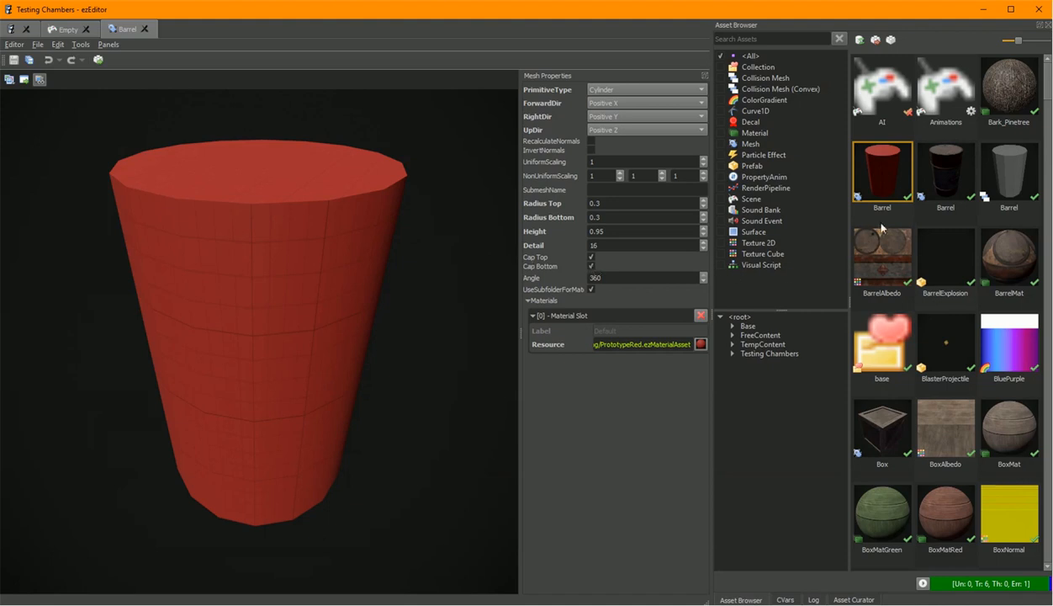
Open the textured Barrel mesh asset and inspect its mesh file path.
click(943, 189)
drag(389, 313, 367, 326)
click(654, 188)
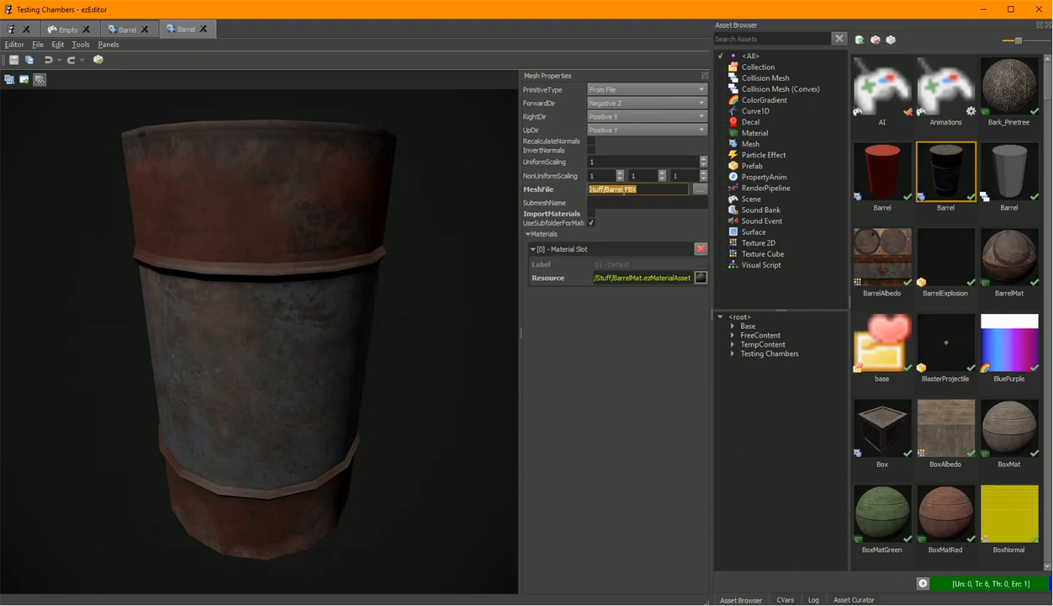
Switch to the red Barrel asset, change its primitive type to Cone and transform the asset.
click(127, 32)
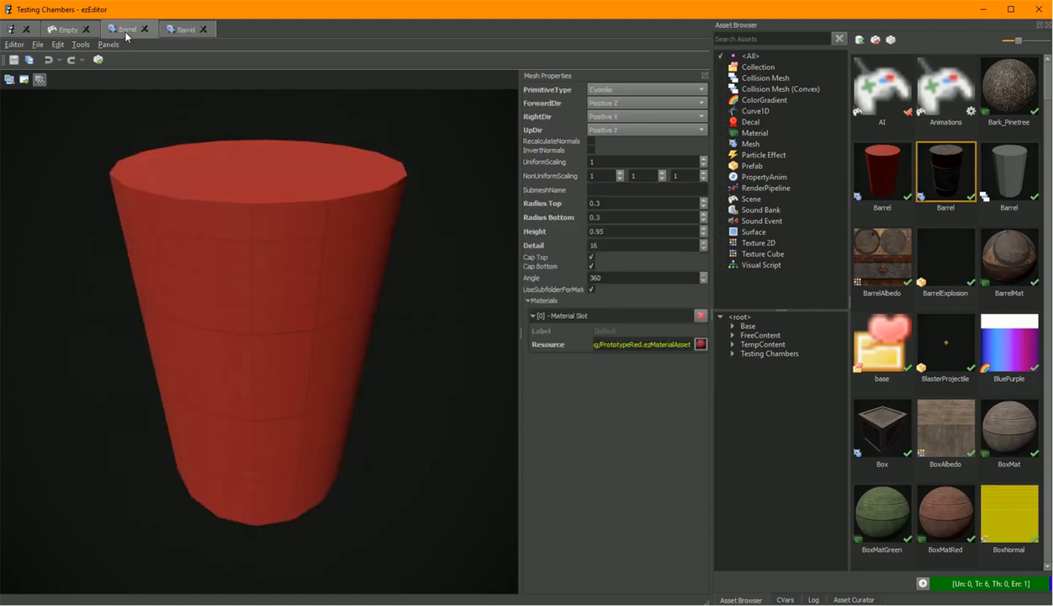
click(637, 90)
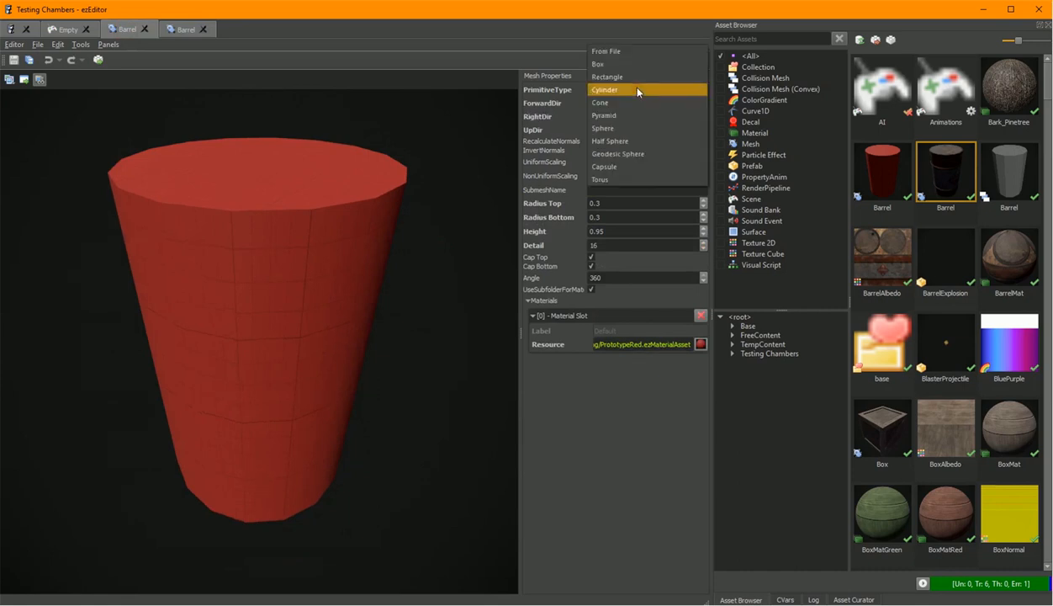
click(638, 101)
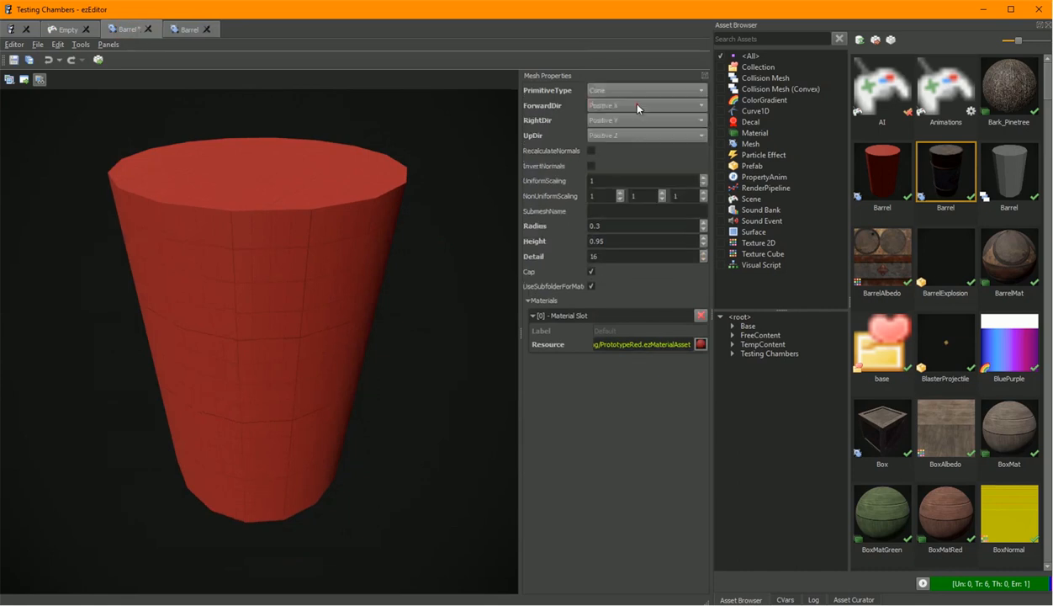
click(98, 61)
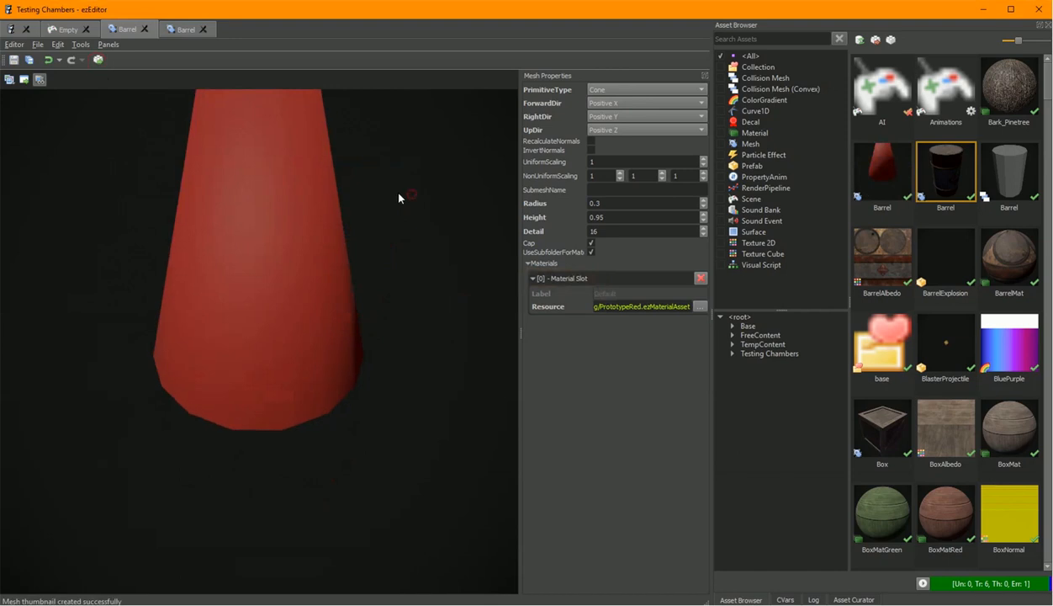
Change the red Barrel's primitive type back to Cylinder and transform the asset.
scroll(399, 198, up, 2)
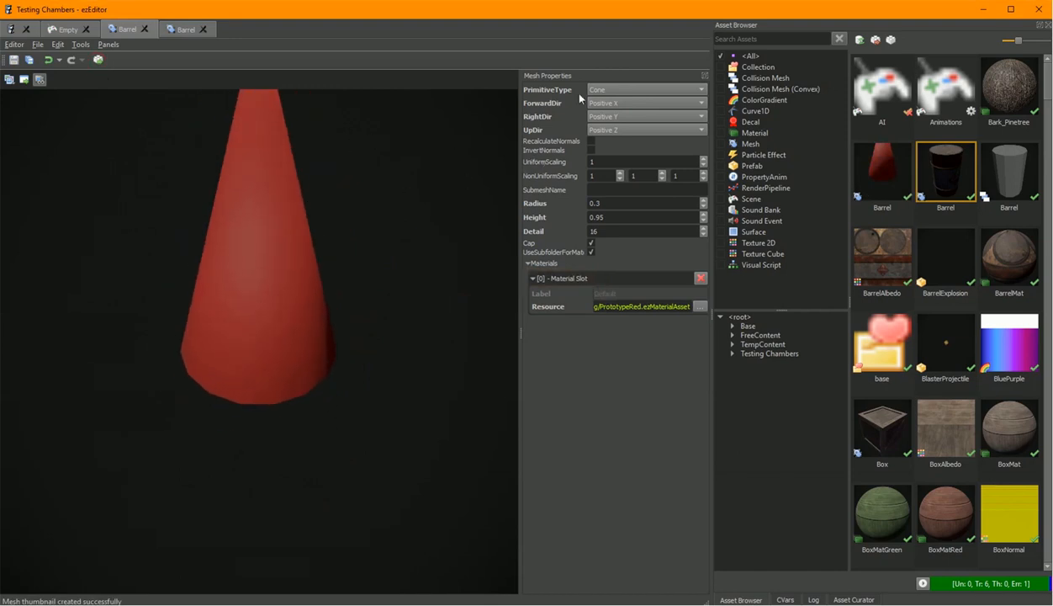
click(613, 89)
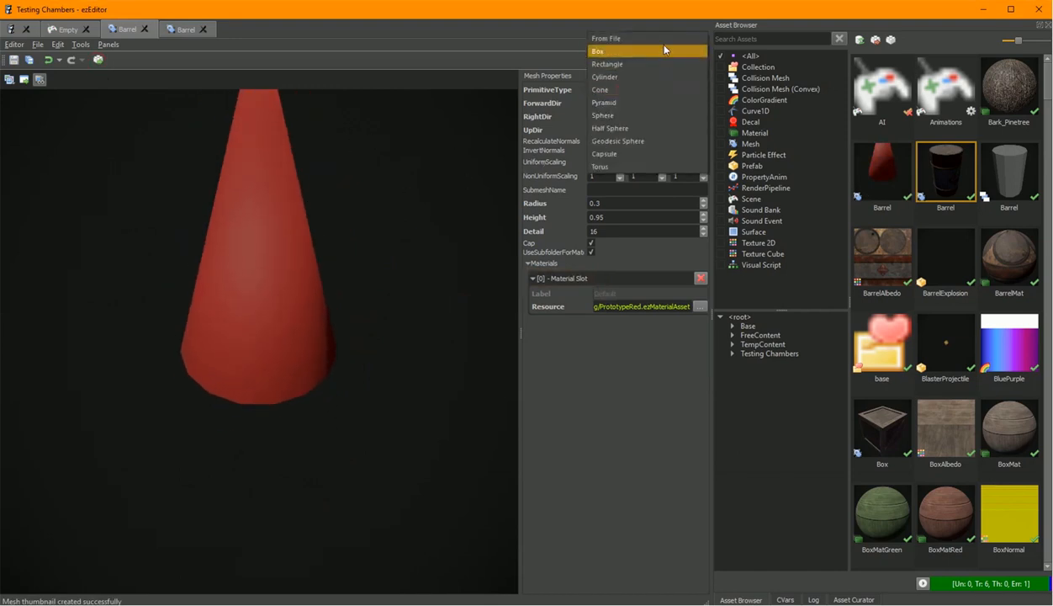
click(640, 77)
click(97, 59)
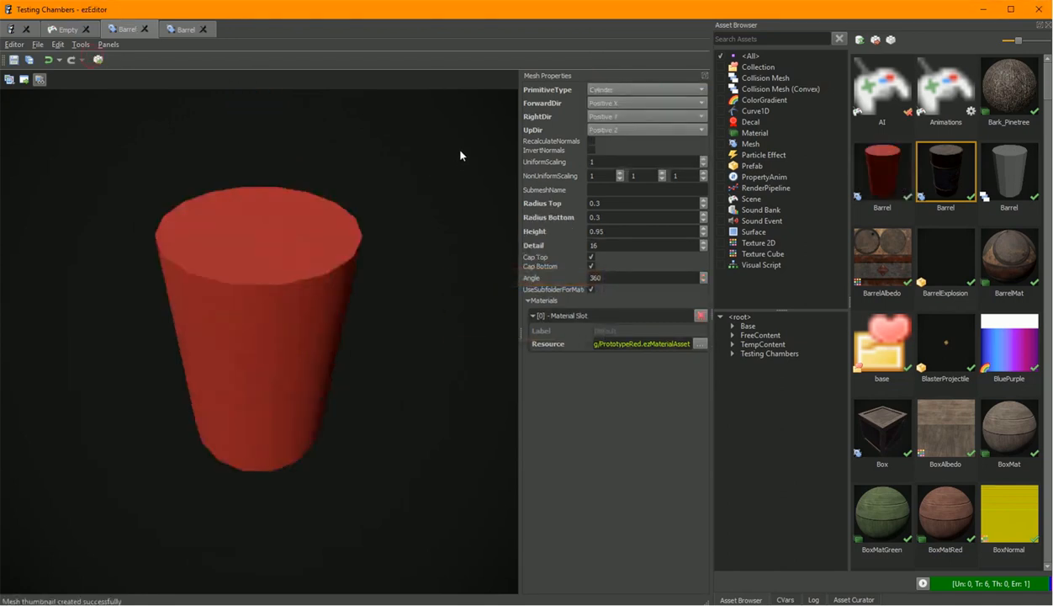
Switch to the textured Barrel asset and select its mesh file path Stuff/Barrel.FBX.
click(183, 30)
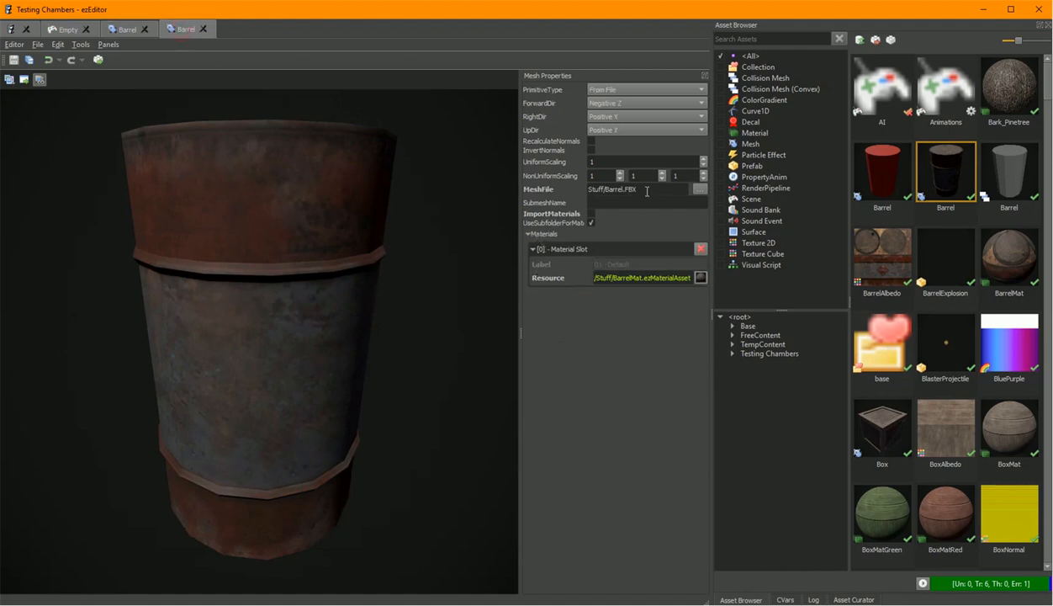
drag(652, 190, 501, 188)
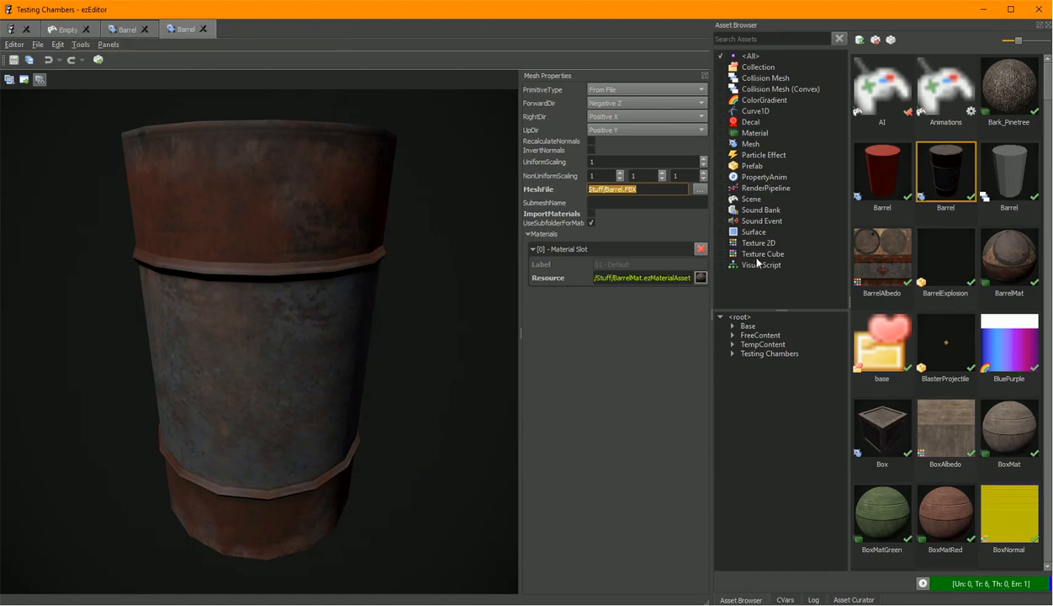
Filter the asset browser to Texture Cube and open the Env_LightStorm cubemap, orbiting its preview.
click(723, 254)
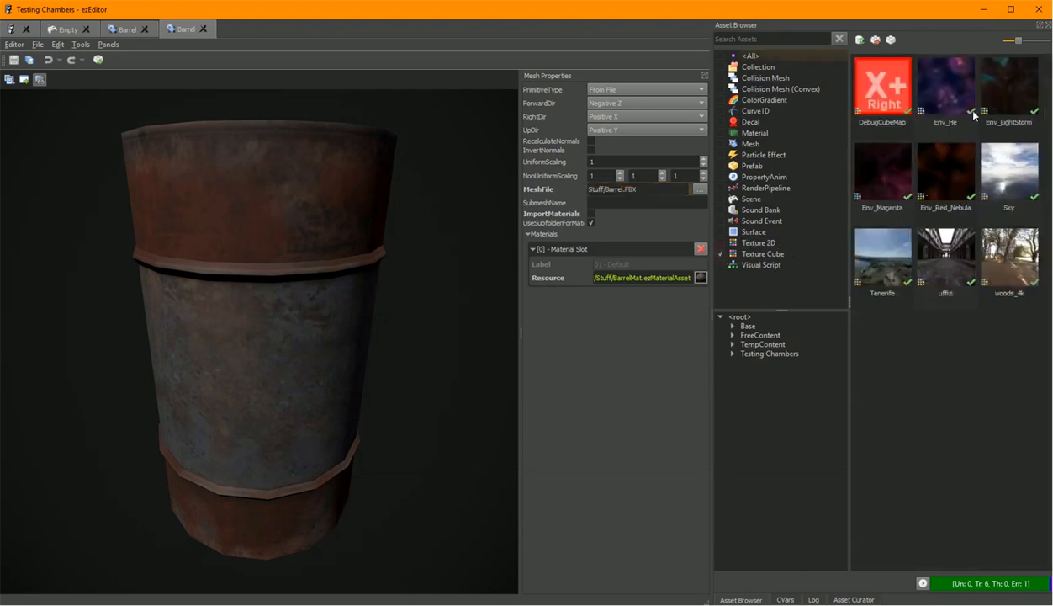
double_click(996, 81)
drag(459, 251, 303, 248)
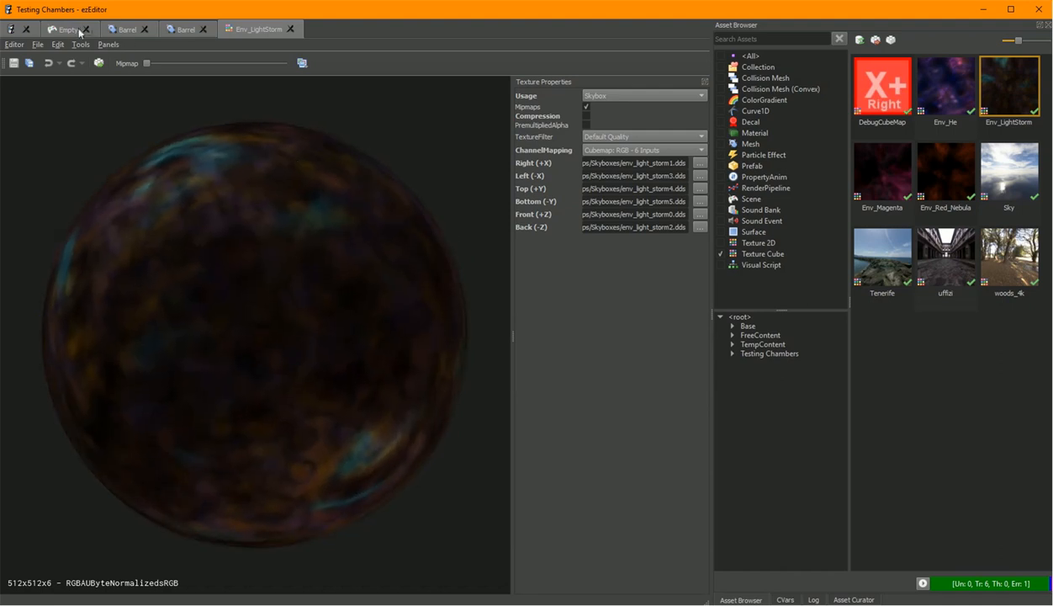
Return to the Empty scene, clear the asset filter and place the red Barrel mesh on the ground.
click(128, 35)
click(82, 32)
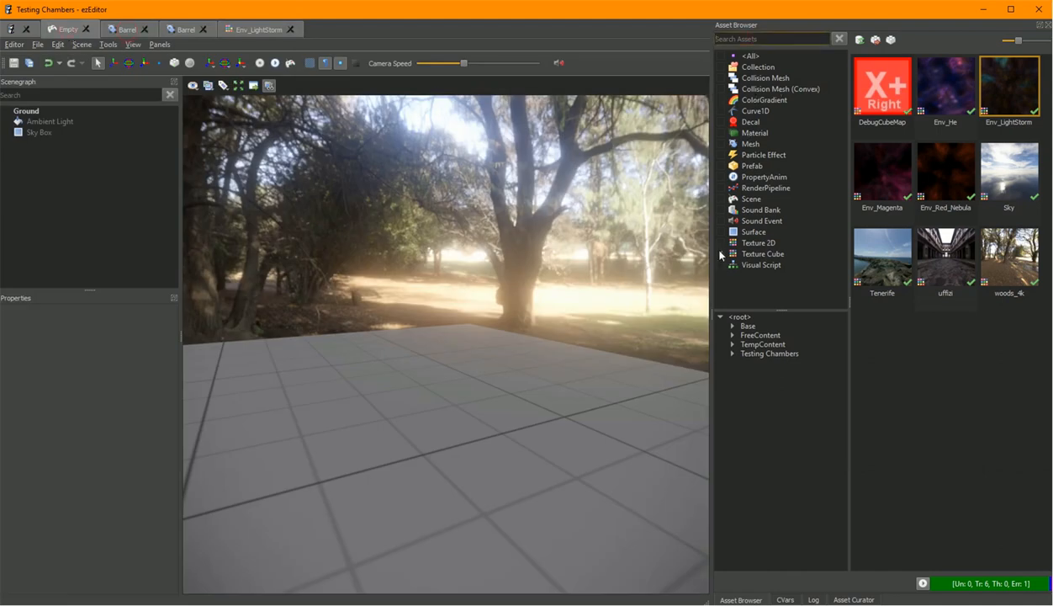
click(721, 253)
drag(870, 183, 381, 419)
key(w)
middle_drag(459, 428, 512, 384)
key(f)
right_drag(566, 364, 542, 402)
key(s)
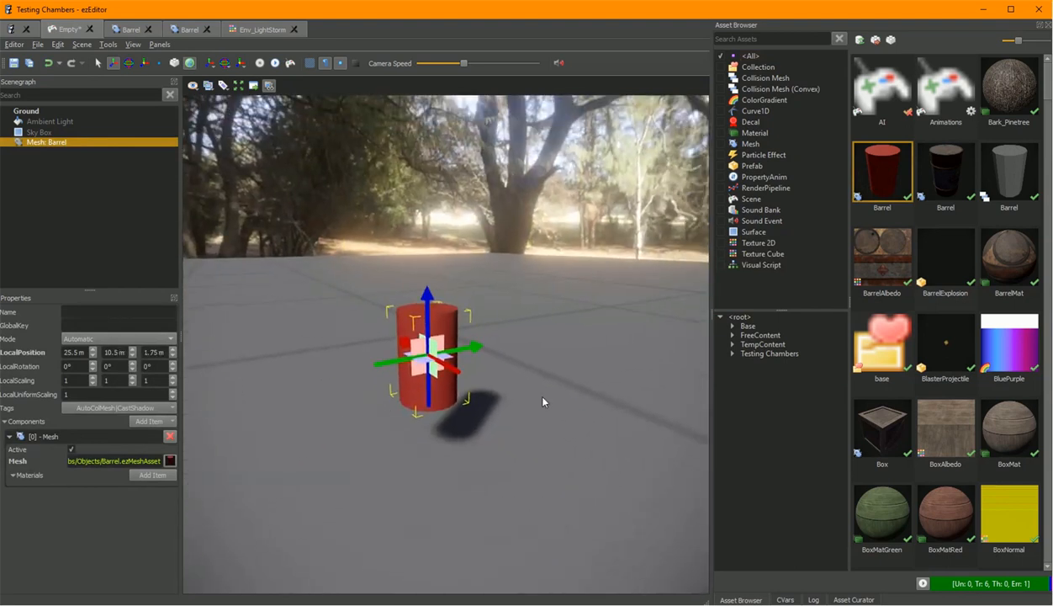
Close the textured Barrel and Env_LightStorm tabs and reopen the red Barrel asset.
click(207, 29)
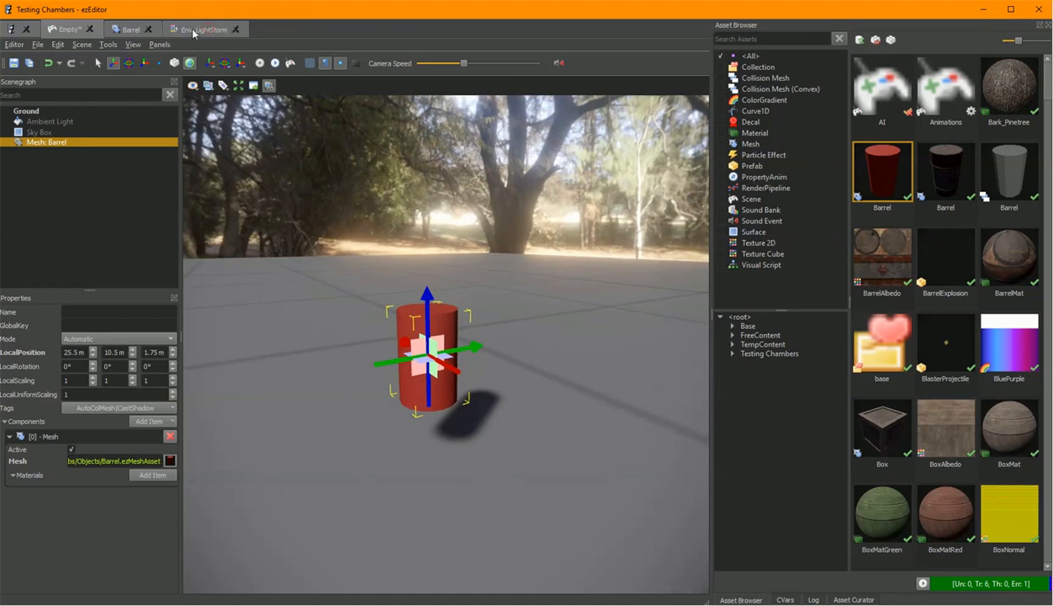
click(234, 30)
double_click(869, 180)
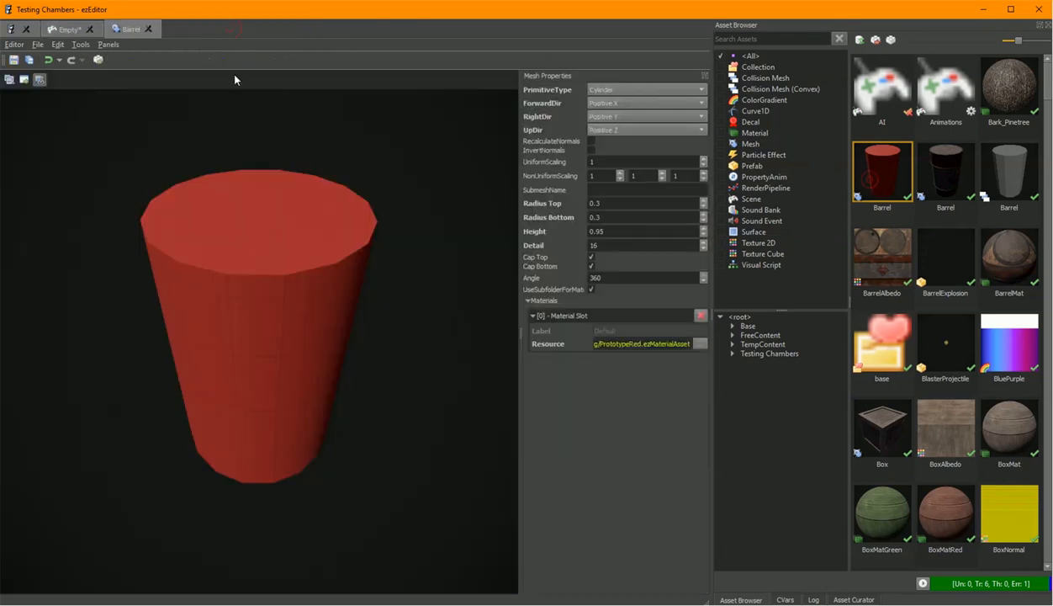
Move the Barrel asset into a new container window and arrange it beside the scene view.
right_click(128, 30)
mouse_move(270, 65)
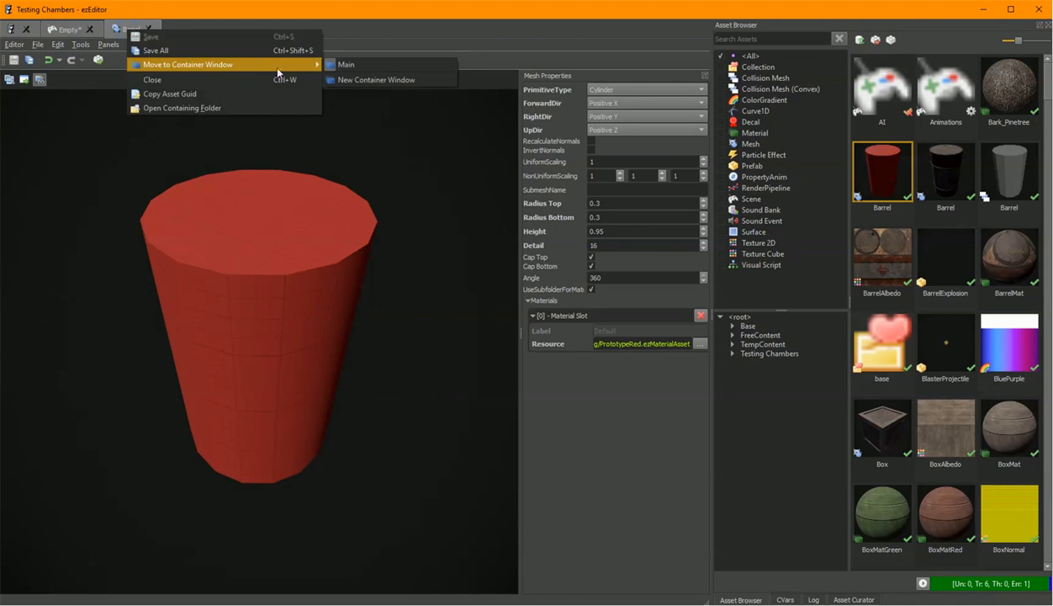
click(386, 80)
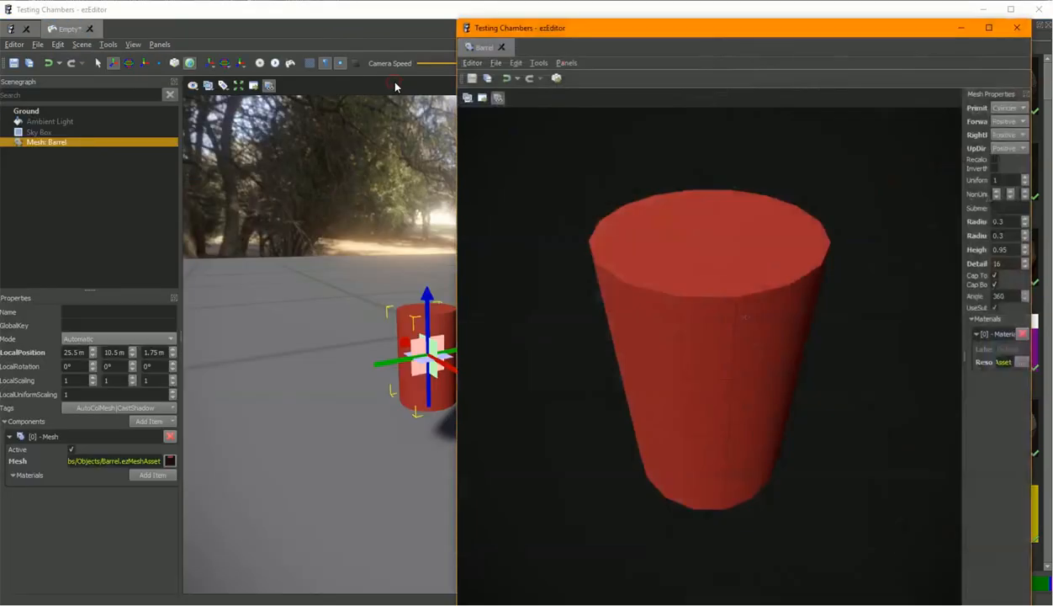
drag(635, 25, 627, 7)
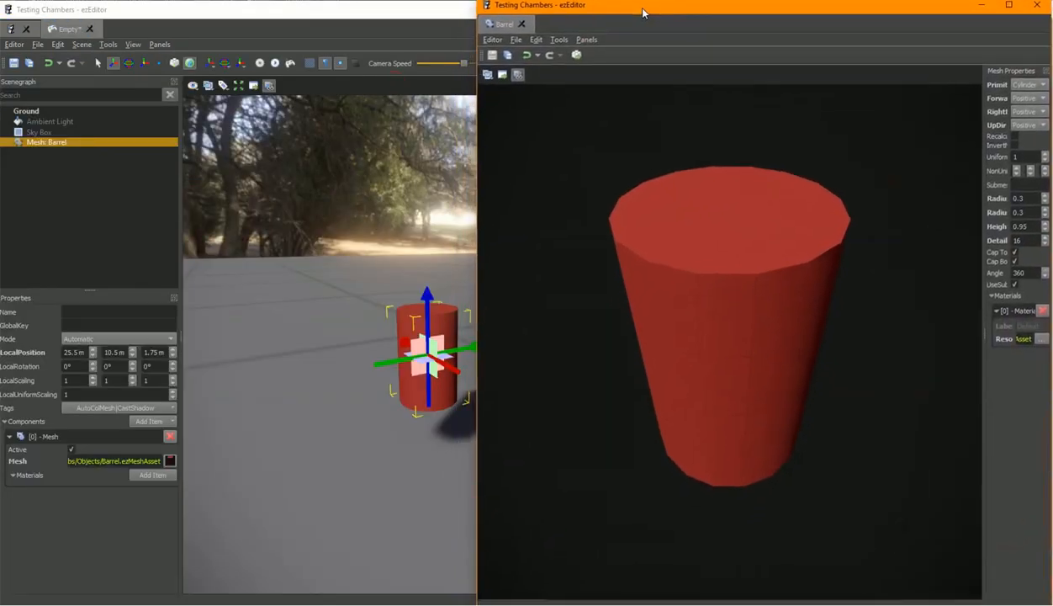
right_drag(310, 296, 574, 577)
key(alt+Tab)
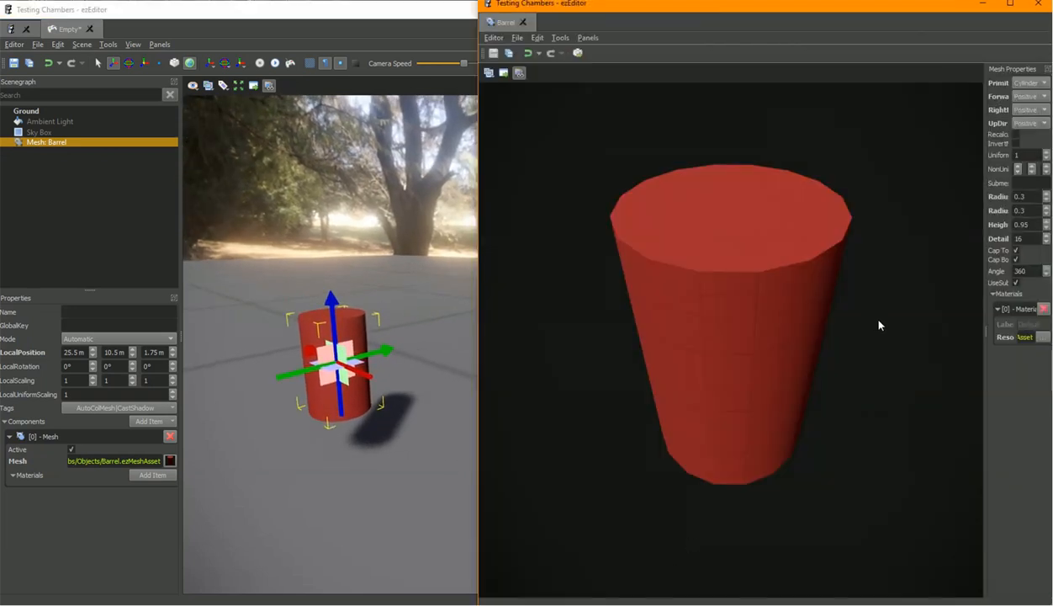
Widen the properties panel, set the Barrel's Detail to 4 and transform the asset.
drag(985, 227, 868, 229)
drag(970, 239, 788, 241)
text(8)
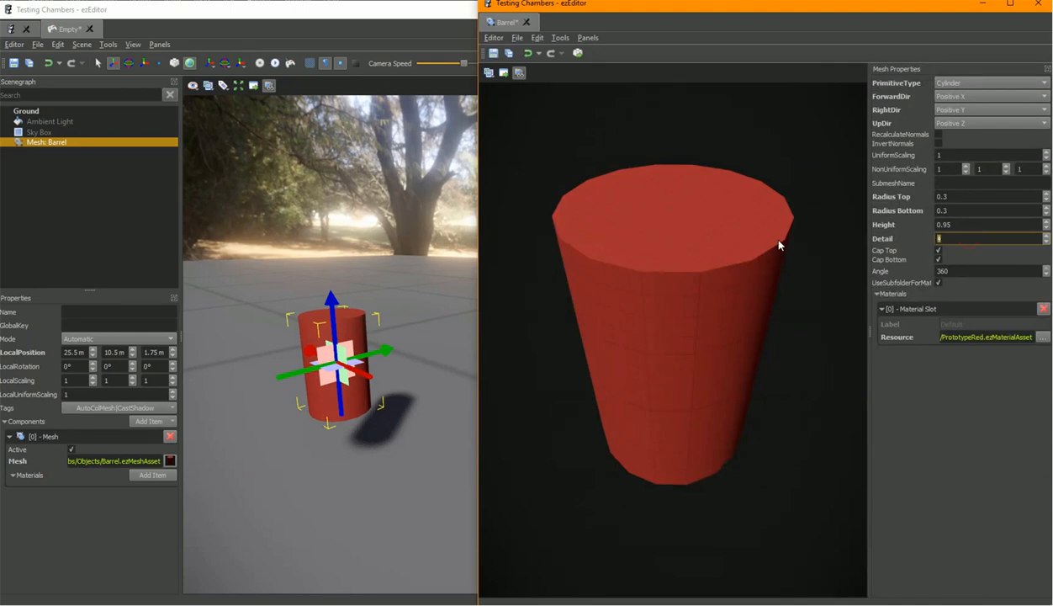
click(579, 55)
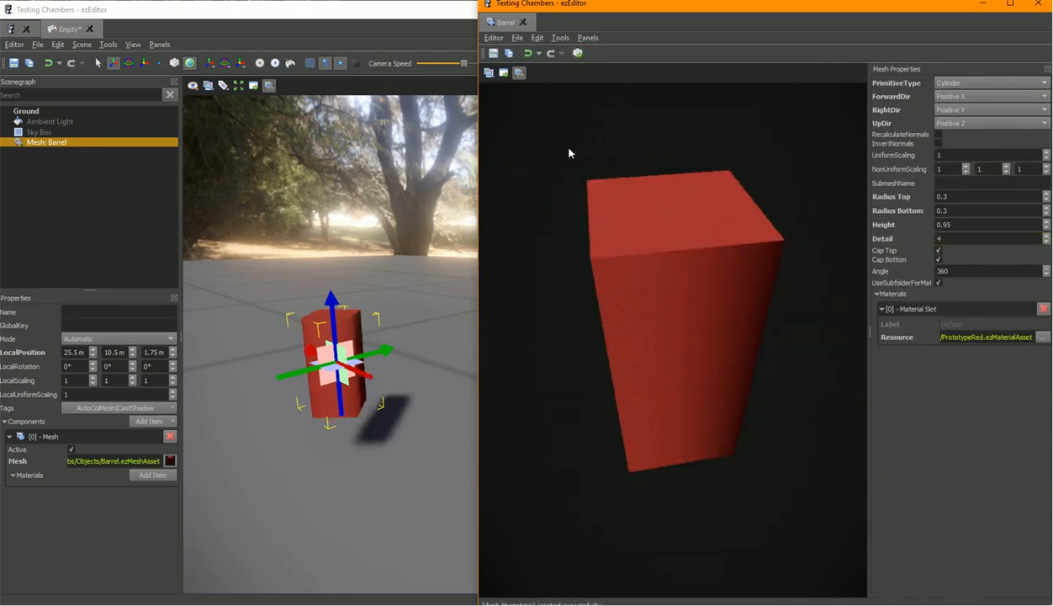
Fly the scene camera around to view the updated barrel, then bring back the asset window.
right_click(445, 270)
key(a)
key(s)
key(w)
key(d)
key(a)
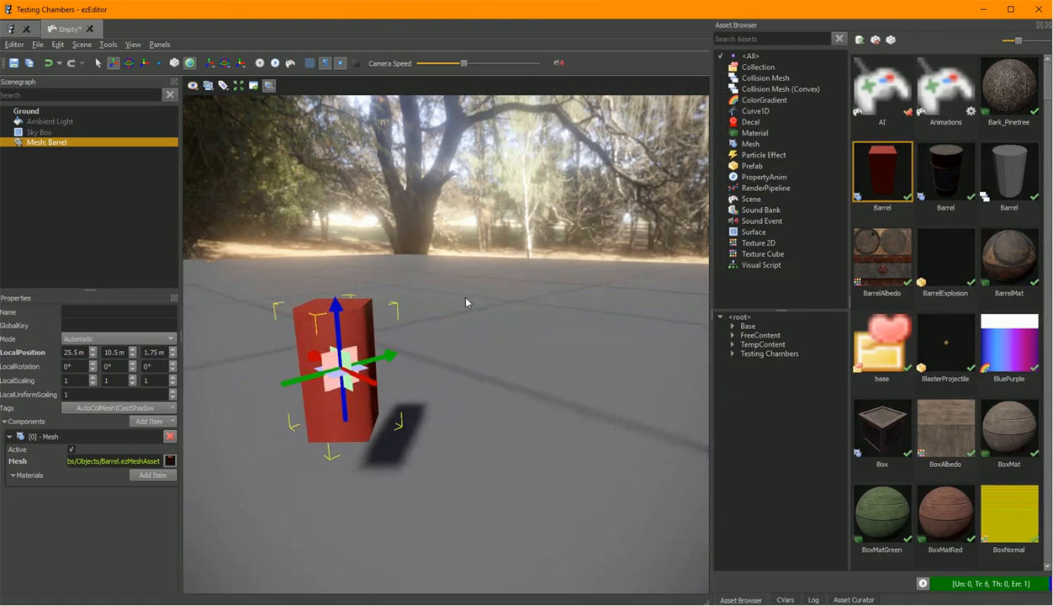
click(615, 603)
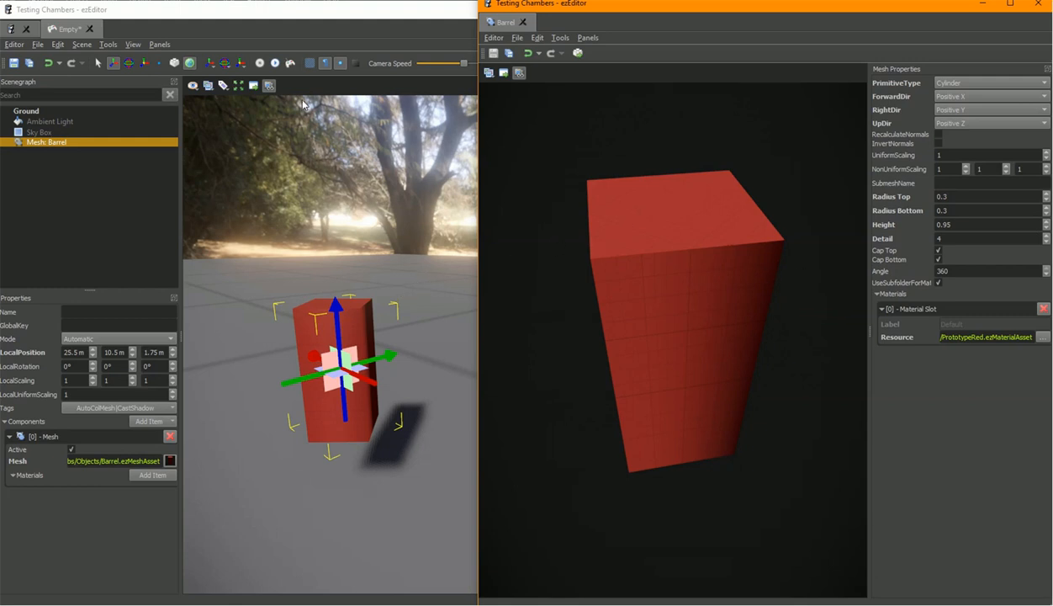
Set the Barrel's Detail to 16, transform the asset and close its window.
double_click(976, 238)
text(16)
key(Return)
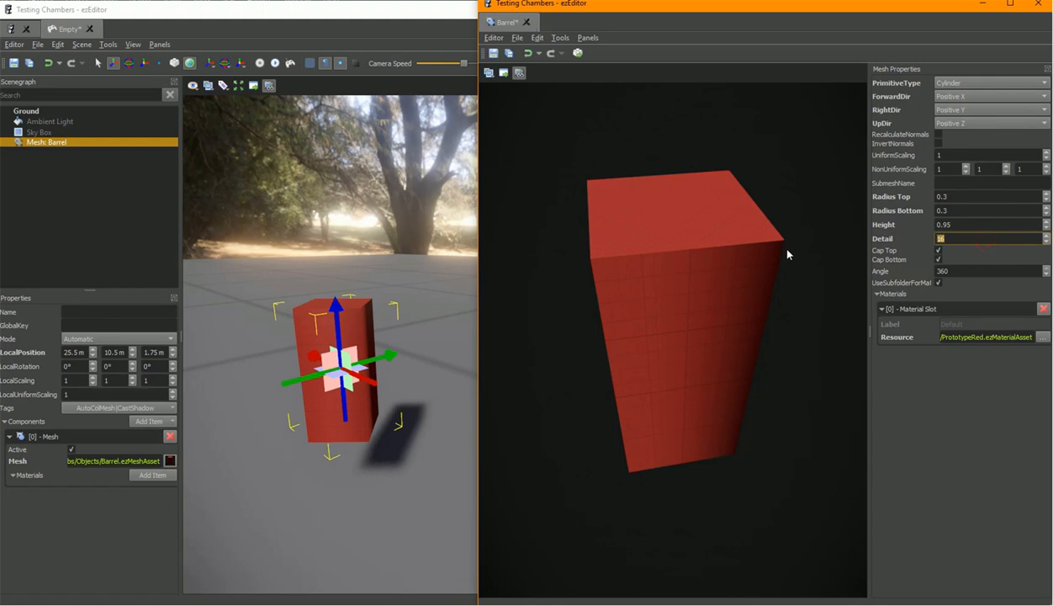
click(529, 55)
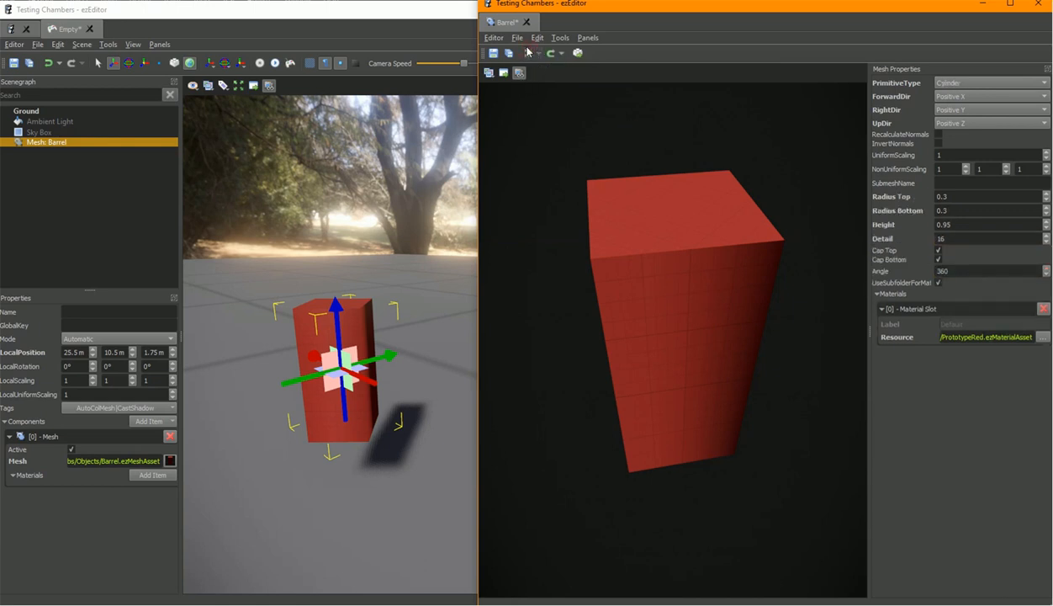
click(577, 53)
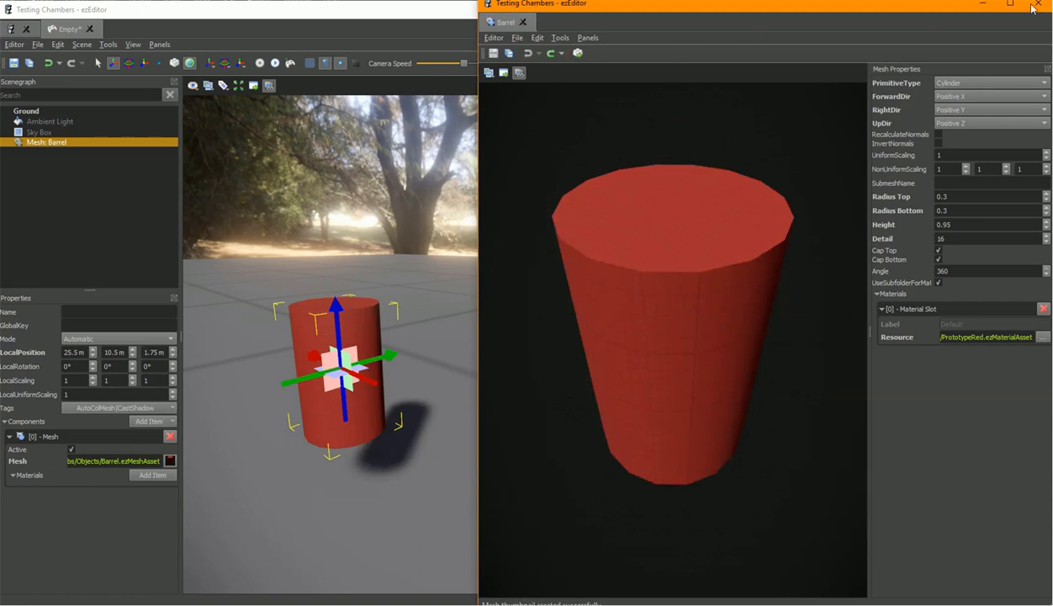
click(523, 23)
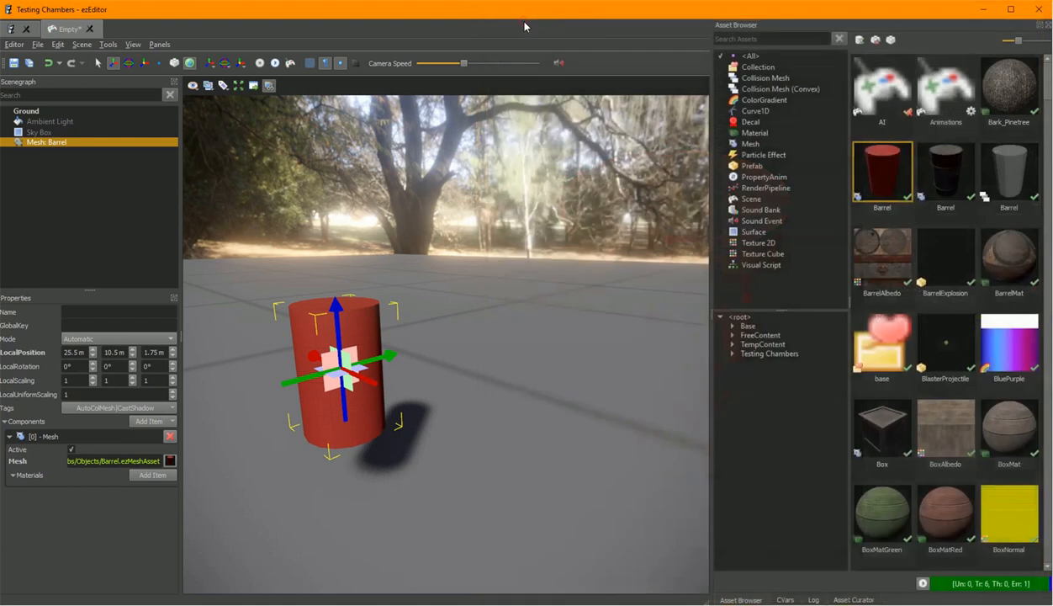
Start an asset import and choose OldHouse.obj from the Data/FreeContent/Free3D/OldHouse folder.
right_drag(471, 324, 465, 320)
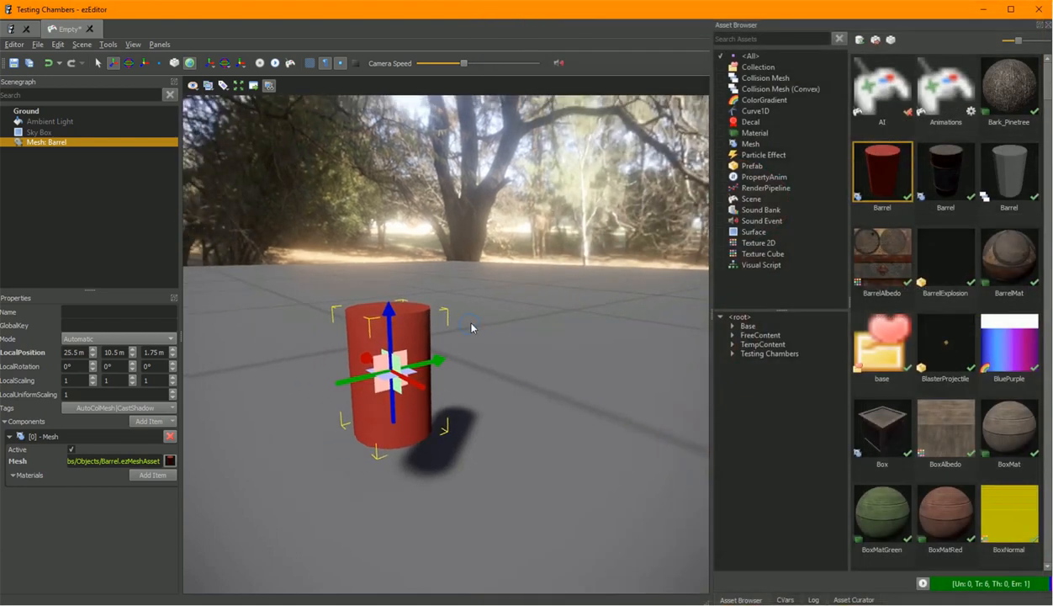
click(17, 46)
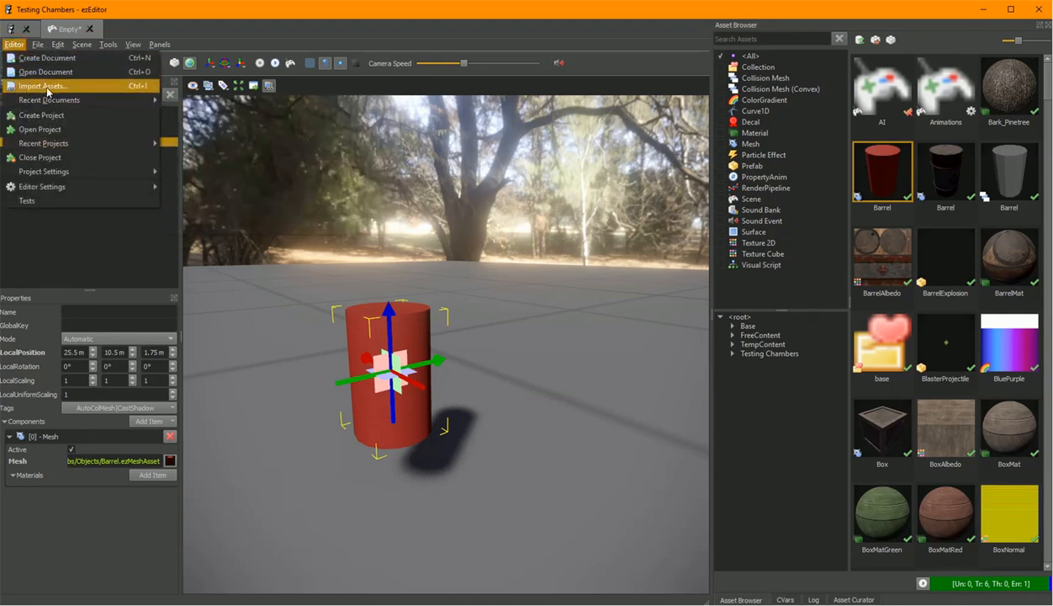
click(47, 89)
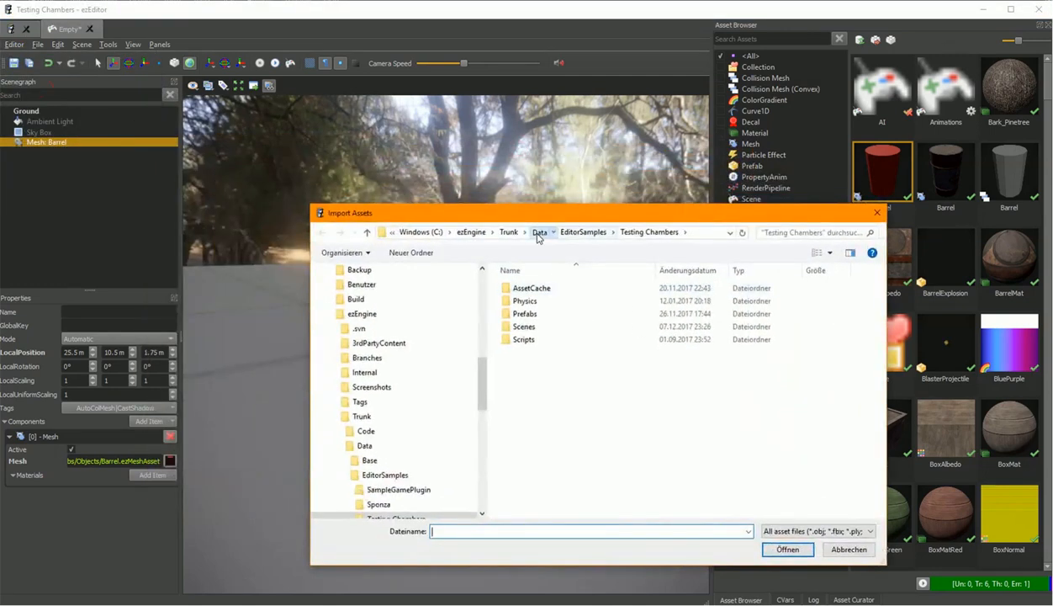
click(537, 233)
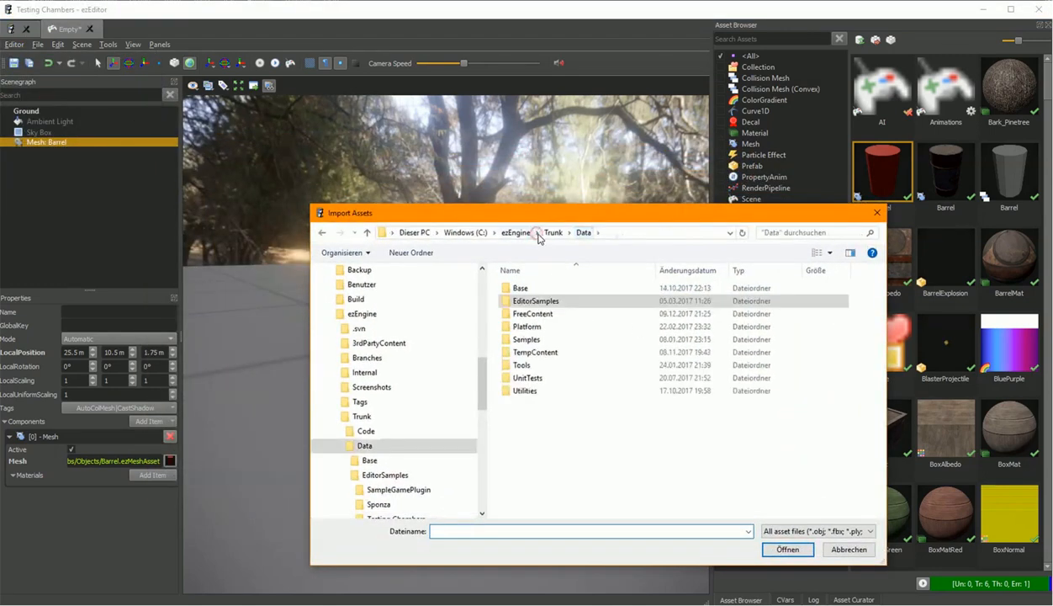
double_click(533, 315)
double_click(530, 339)
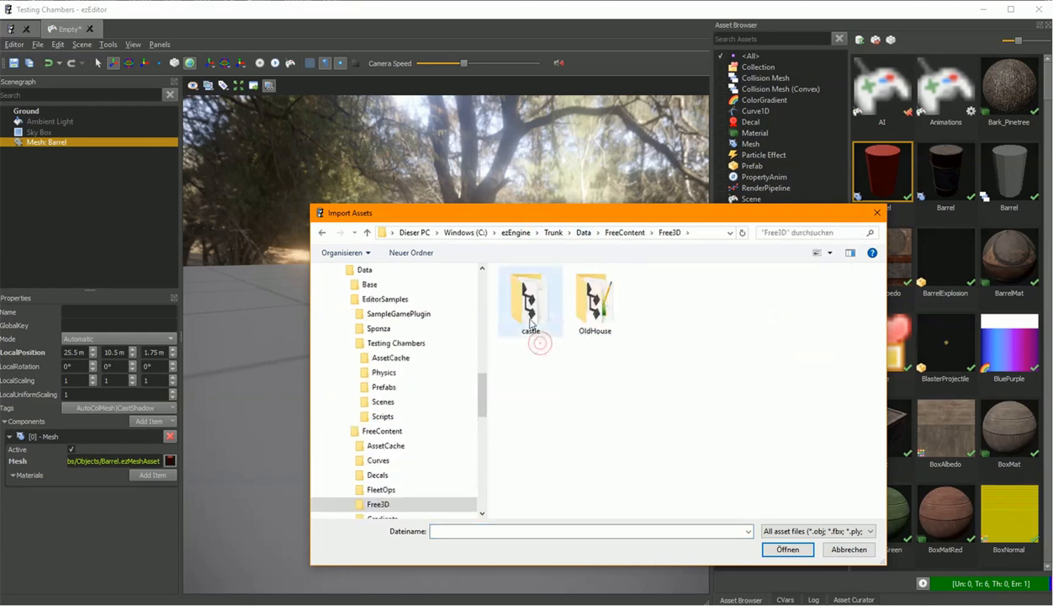
double_click(595, 303)
click(595, 316)
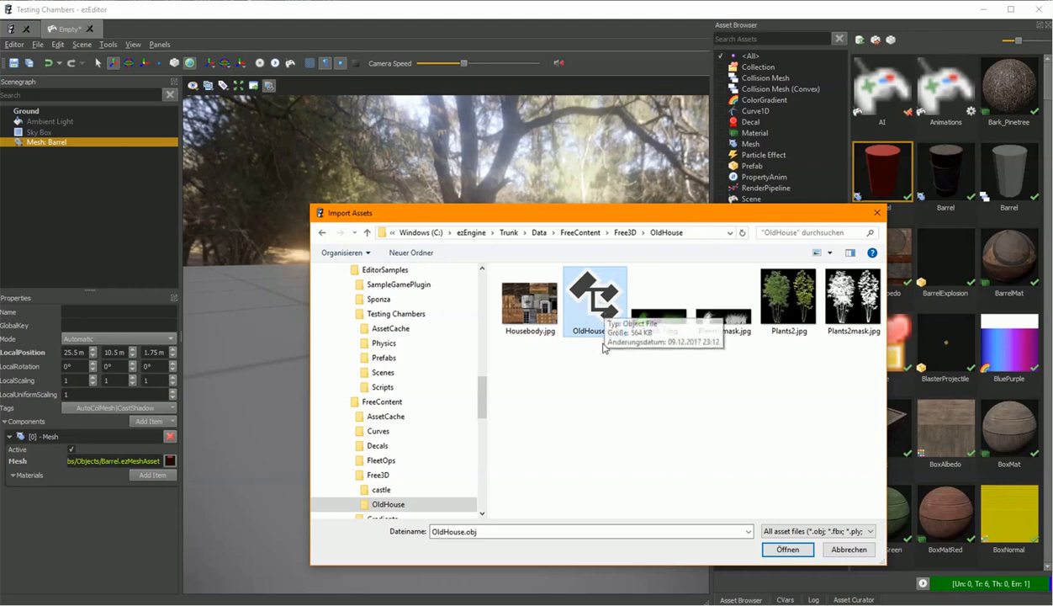
double_click(610, 315)
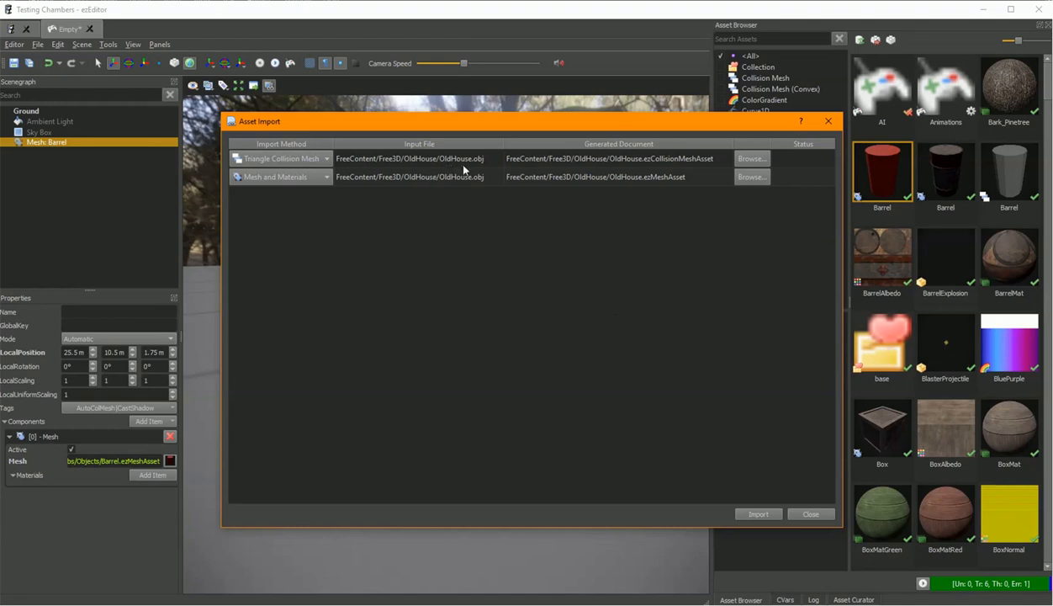
Import OldHouse.obj as a Triangle Collision Mesh and as Mesh and Materials.
click(324, 162)
click(323, 159)
click(324, 178)
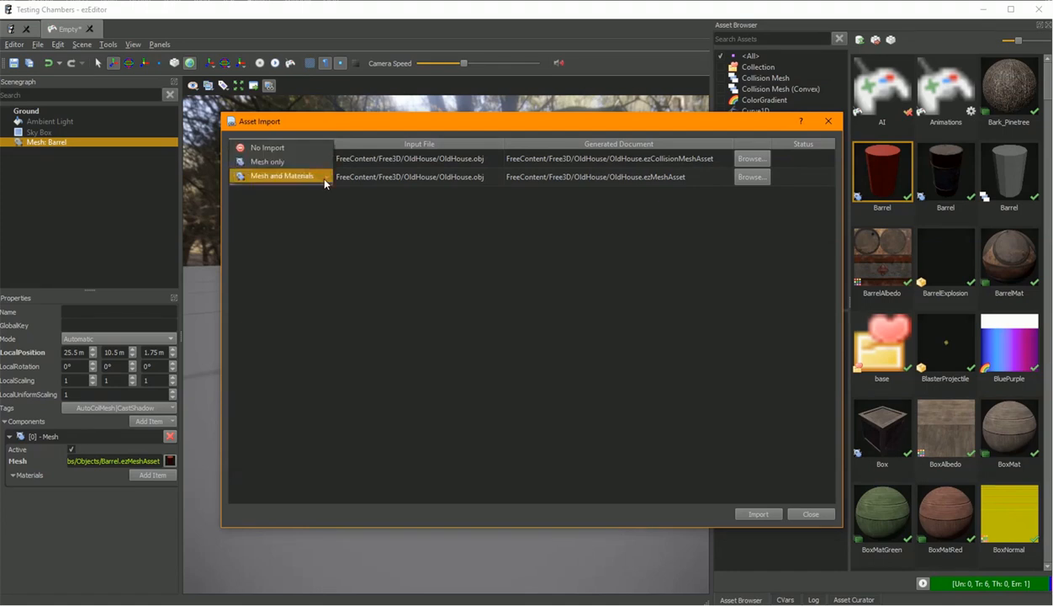
click(255, 176)
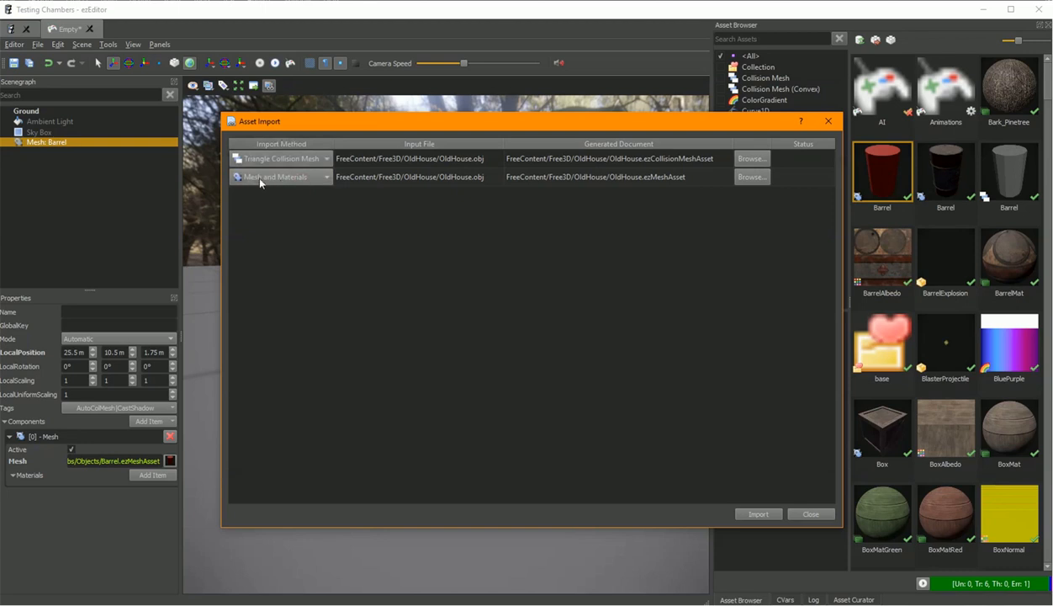
click(756, 514)
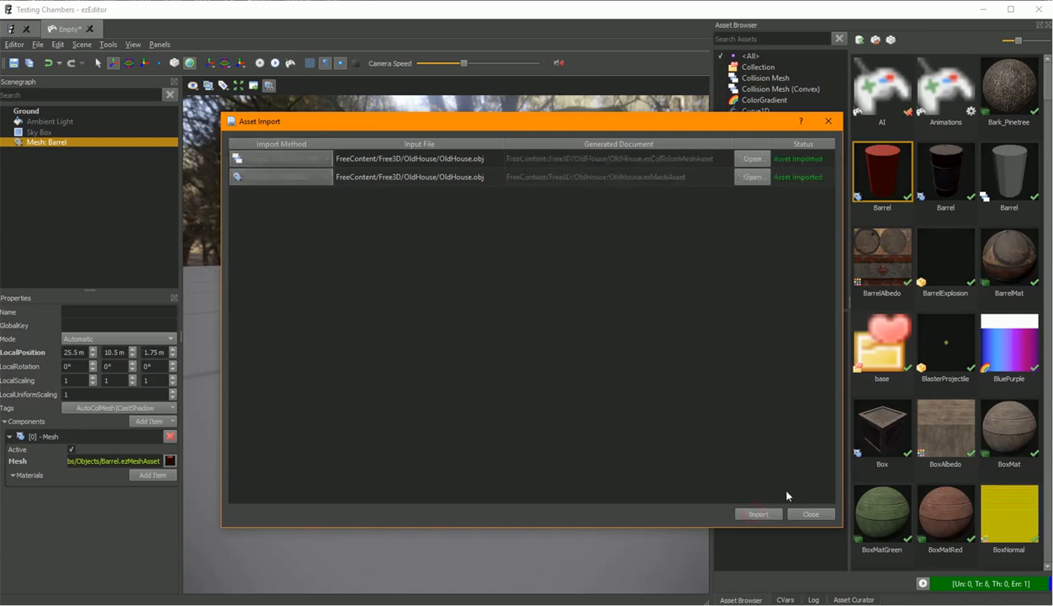
Open both generated OldHouse asset documents, close the import dialog and orbit the mesh preview.
click(751, 159)
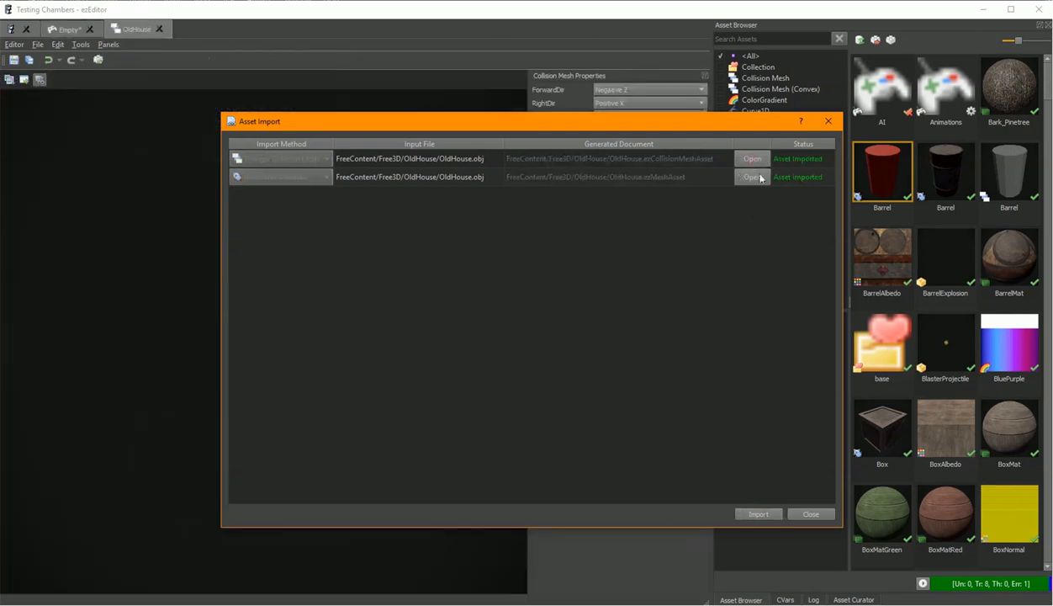
click(751, 177)
click(804, 509)
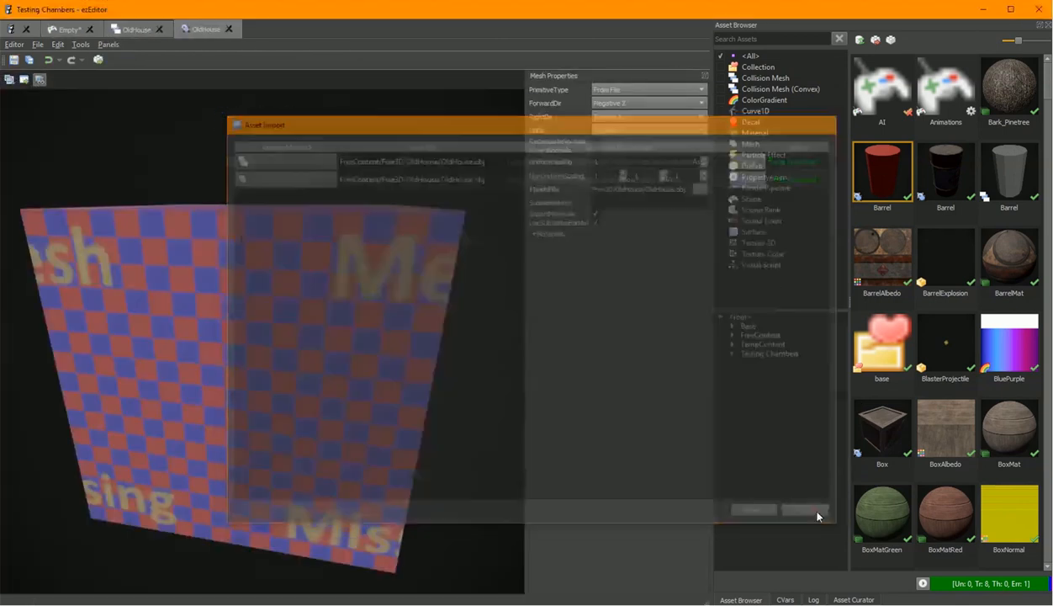
drag(370, 266, 244, 273)
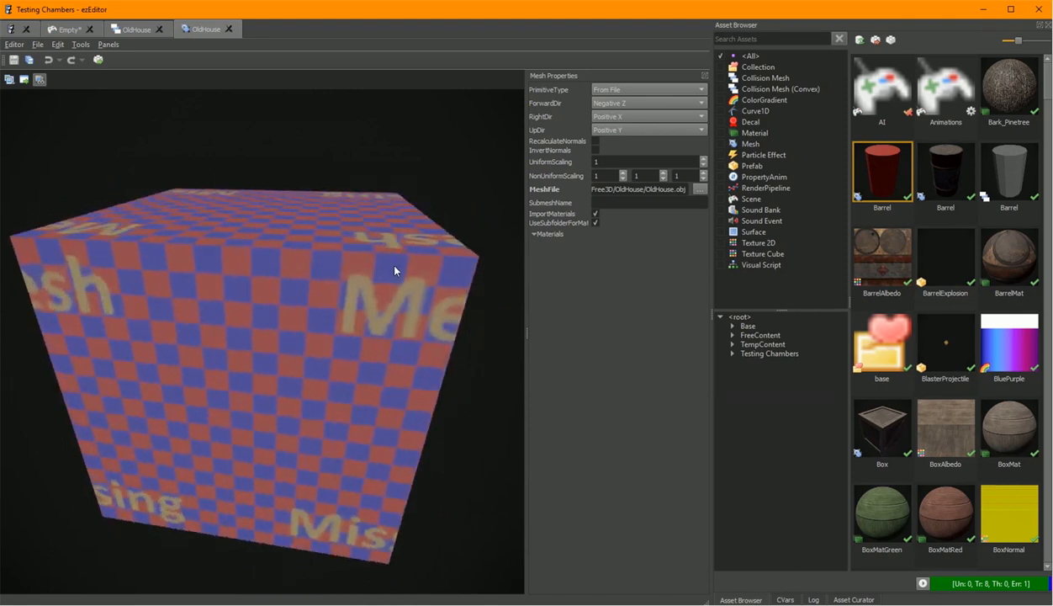
mouse_move(463, 275)
mouse_down()
mouse_move(421, 302)
mouse_move(492, 282)
mouse_move(471, 290)
mouse_move(482, 282)
mouse_up()
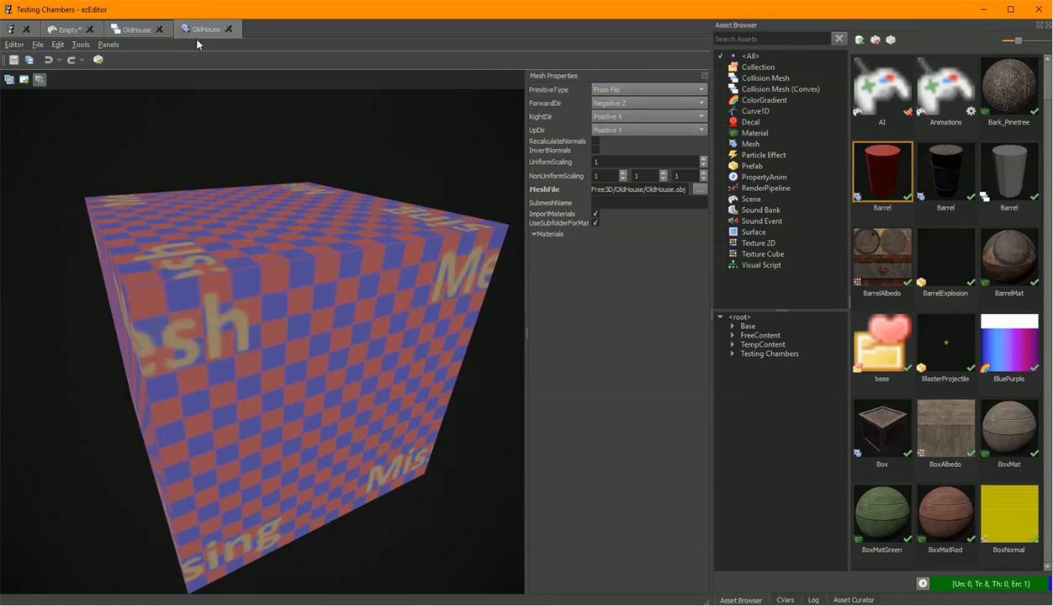
Inspect the mesh file paths and the collision asset's Triangle Mesh type, then close the collision mesh document.
drag(679, 189, 535, 181)
click(662, 189)
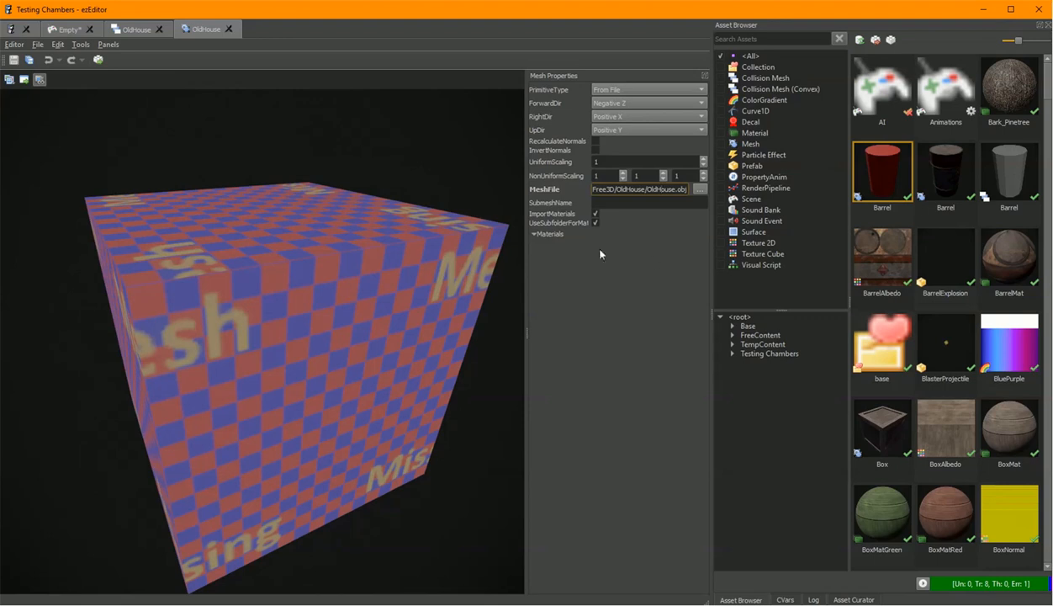
click(131, 30)
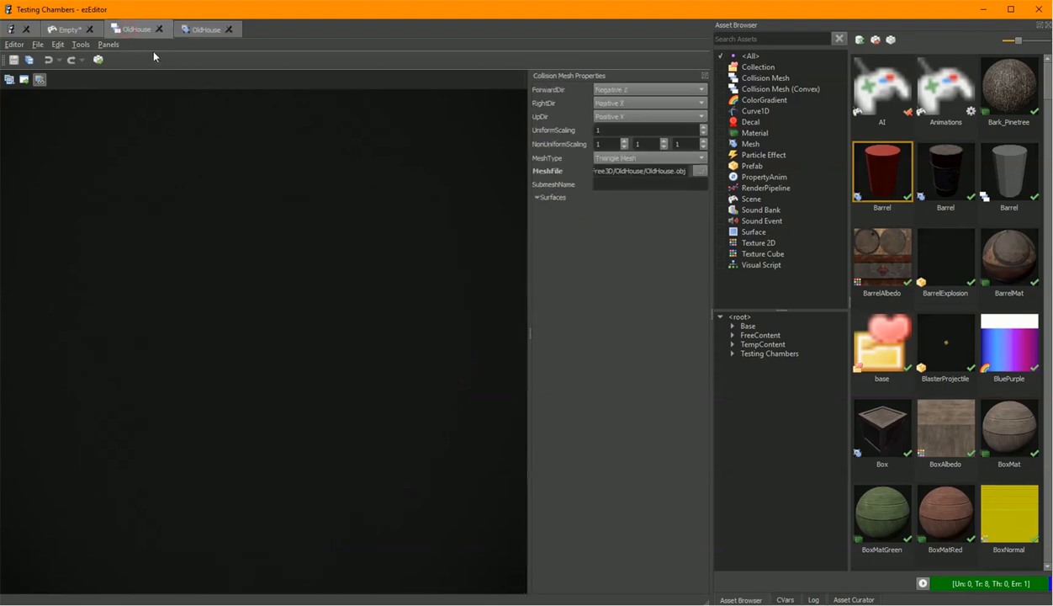
drag(673, 172, 591, 172)
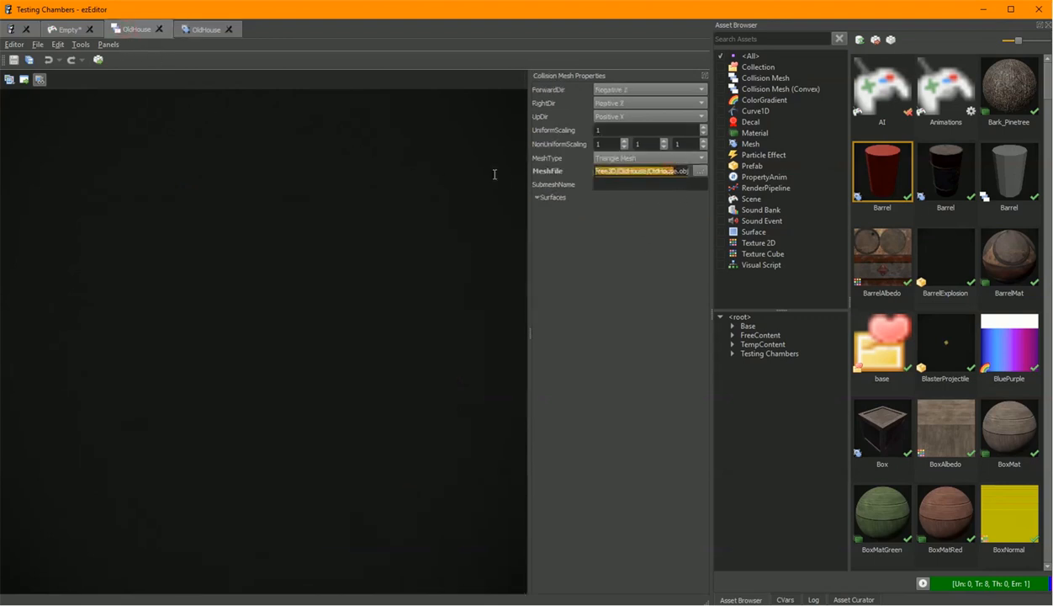
click(663, 172)
click(619, 159)
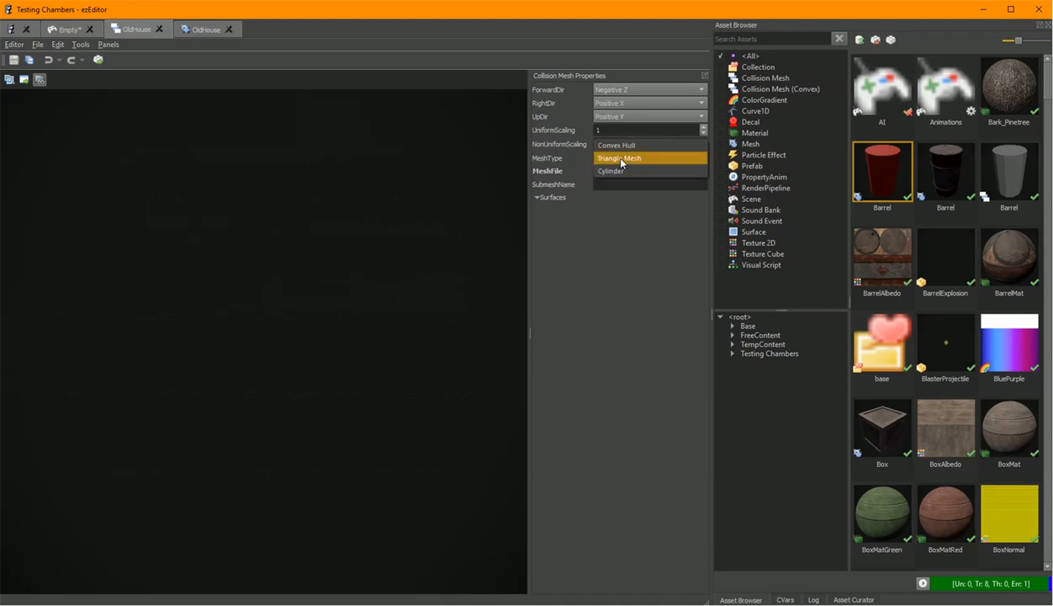
click(620, 160)
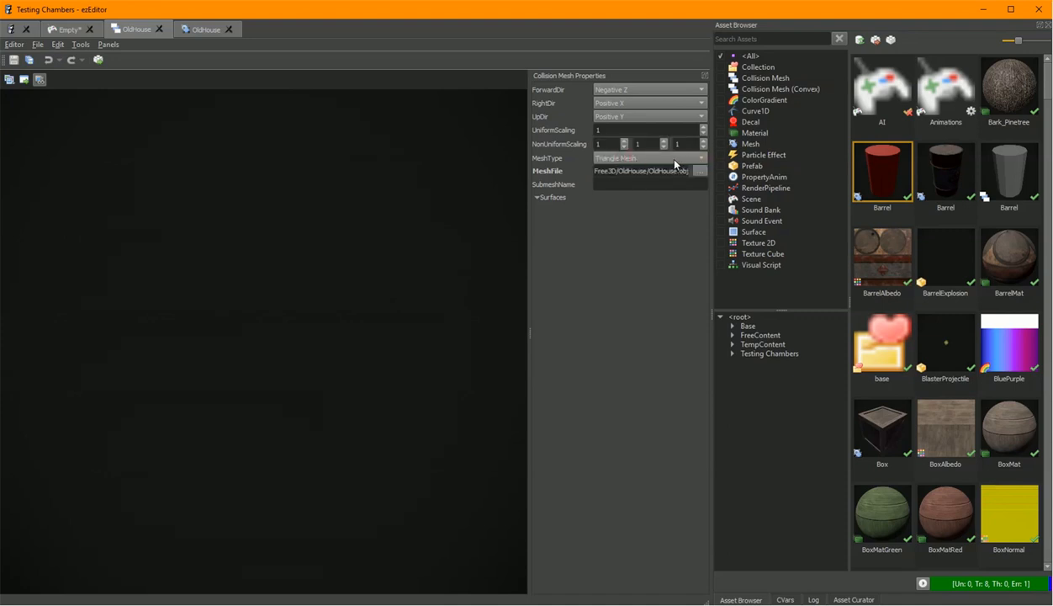
click(158, 30)
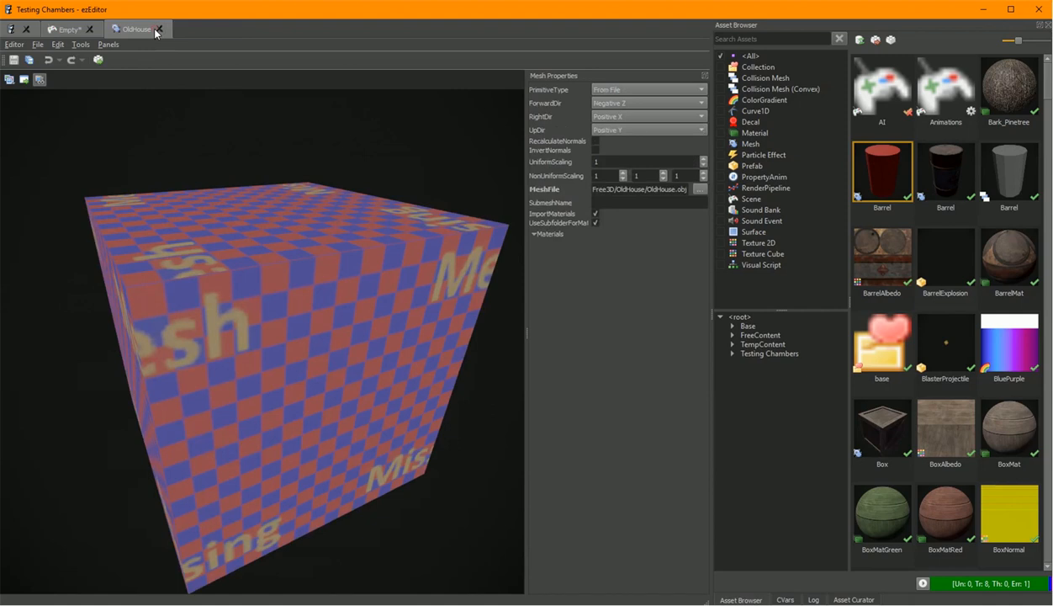
Search the scene's asset browser for old and place the OldHouse mesh into the scene.
click(67, 32)
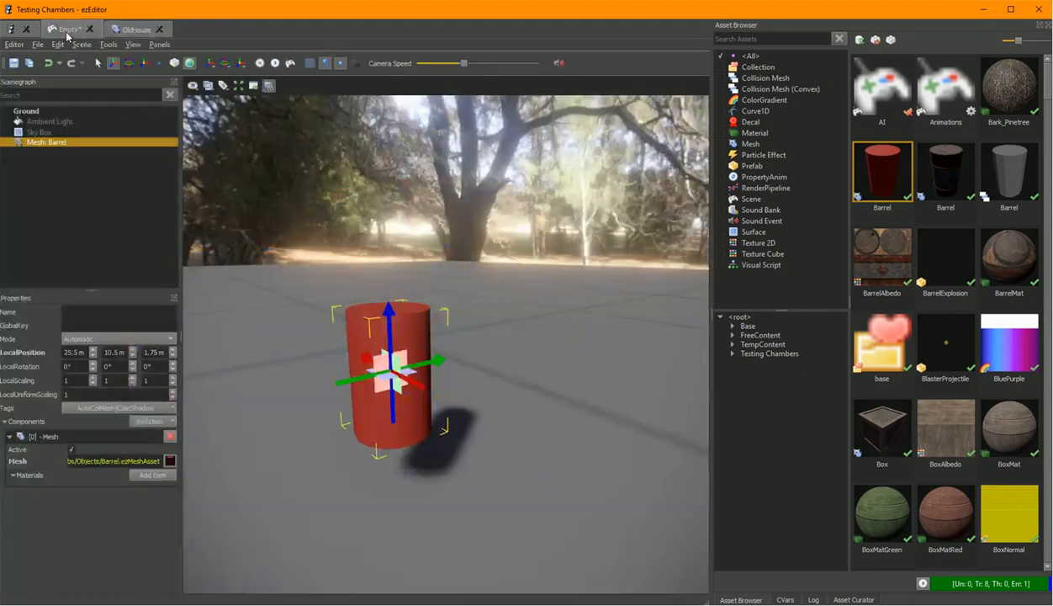
right_drag(445, 336, 458, 333)
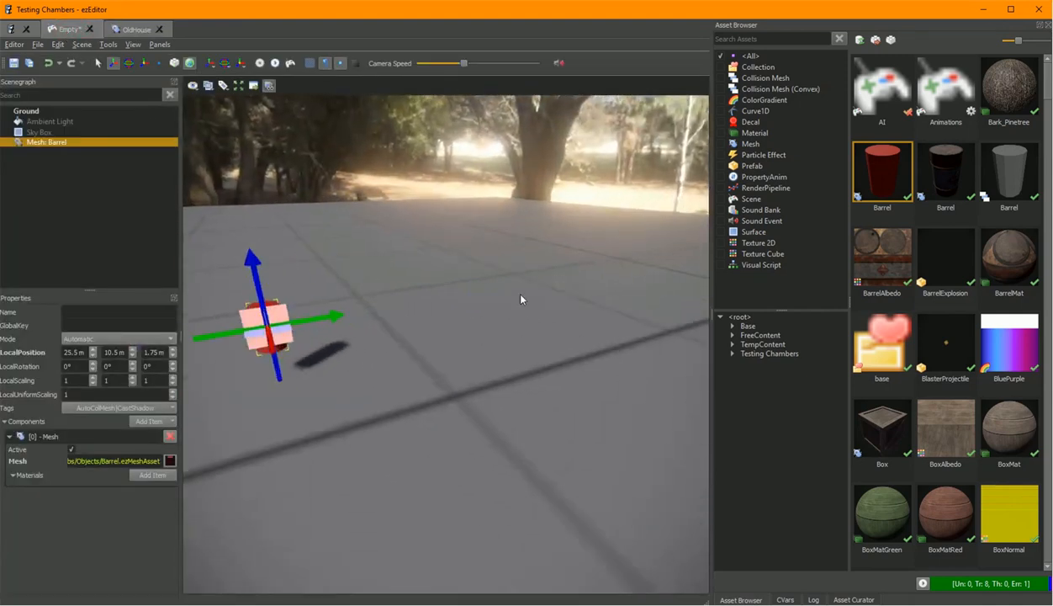
click(745, 42)
text(old)
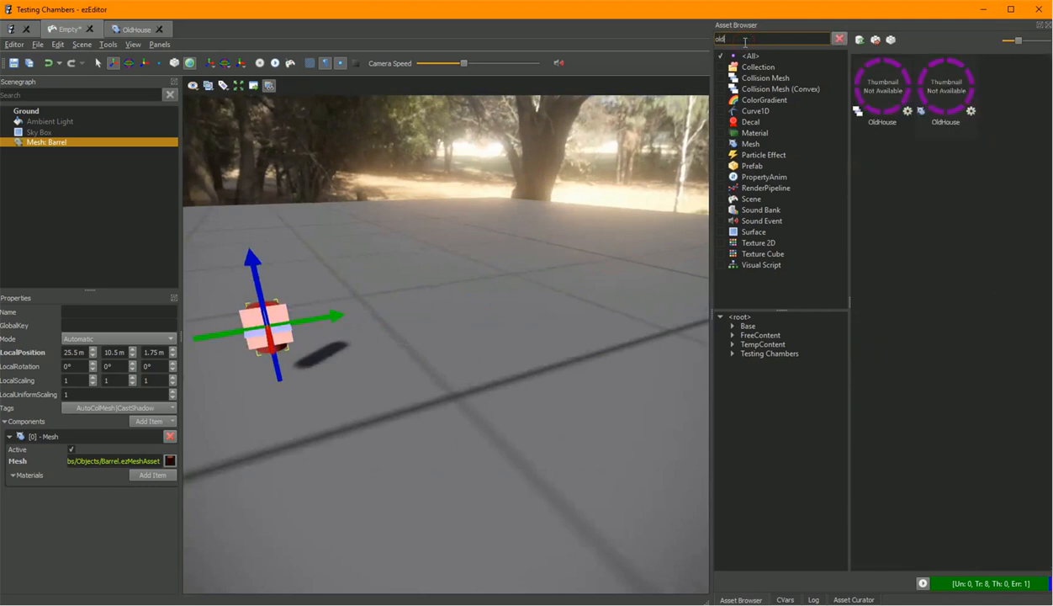
drag(952, 98, 460, 228)
right_drag(460, 228, 445, 234)
Set the placed OldHouse object's local uniform scaling to 0.1.
key(d)
key(w)
key(e)
key(s)
key(a)
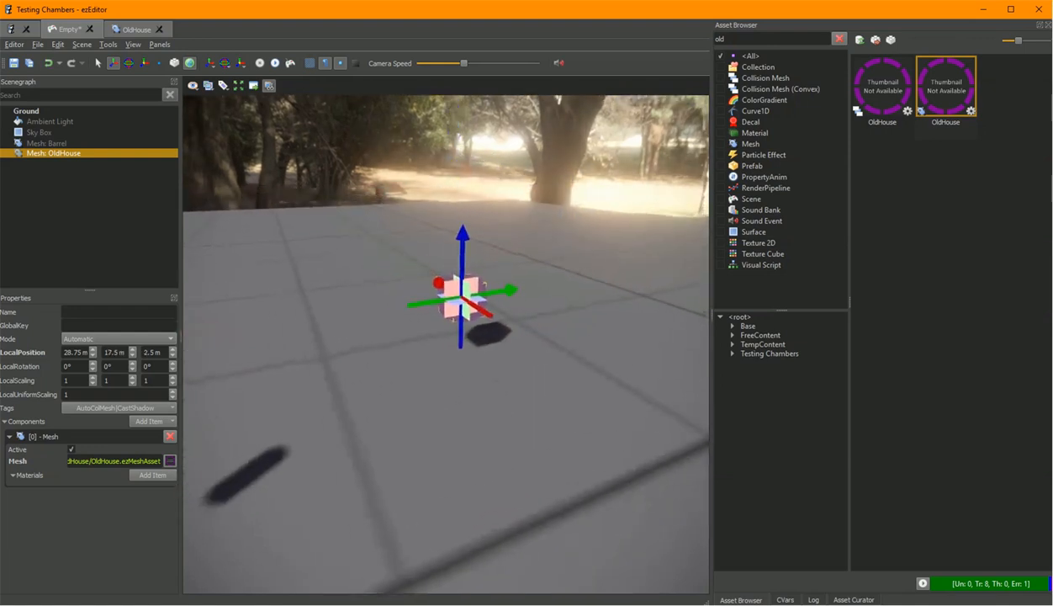
drag(114, 393, 31, 395)
text(5)
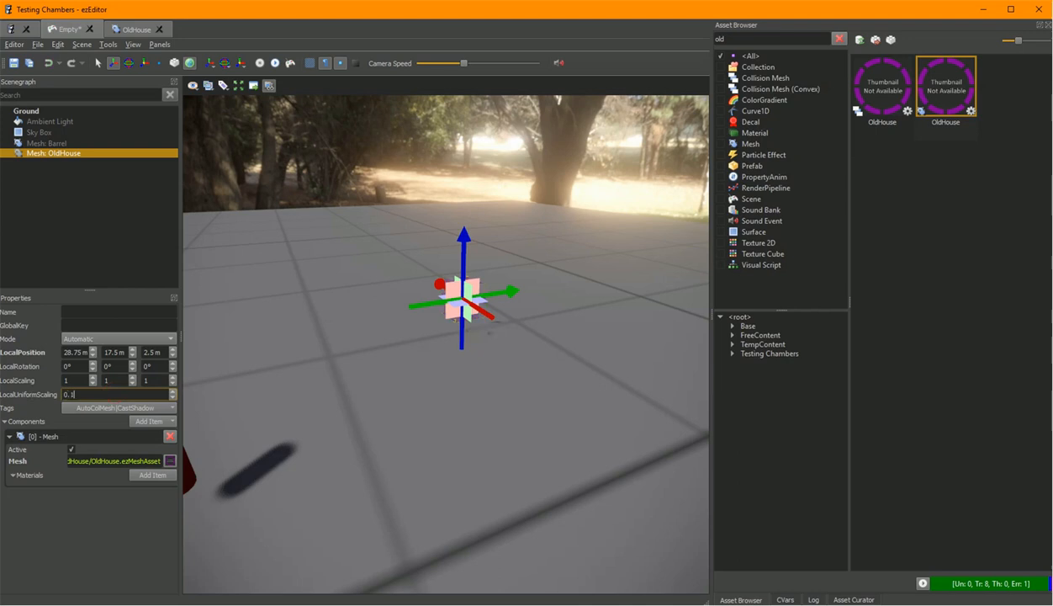
Fly the scene camera around to look at the scaled house object.
right_drag(473, 411, 477, 415)
key(w)
key(q)
key(w)
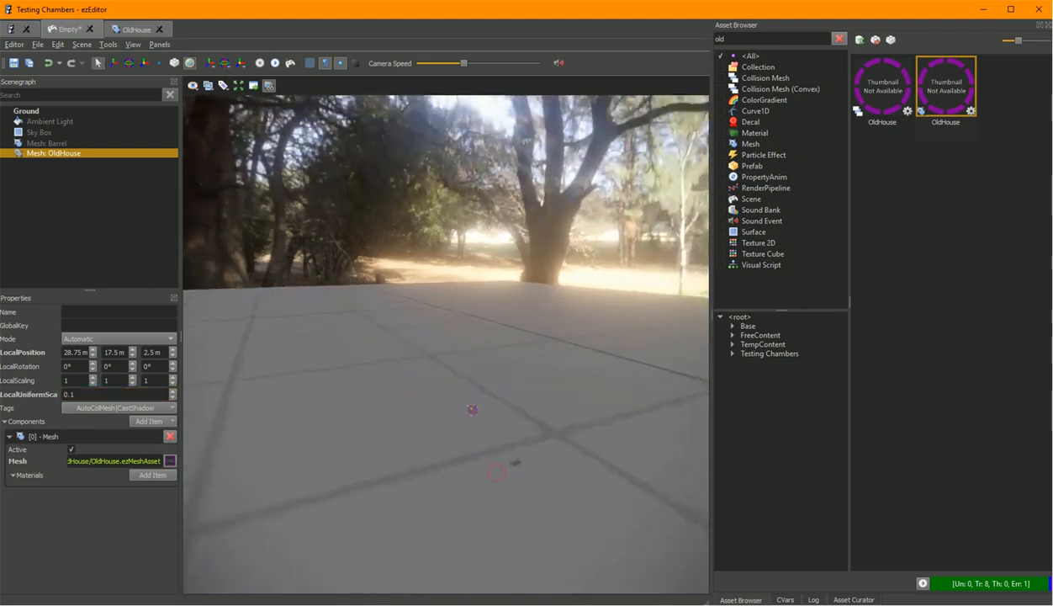
key(s)
right_drag(498, 478, 498, 468)
key(s)
key(d)
right_drag(480, 410, 486, 408)
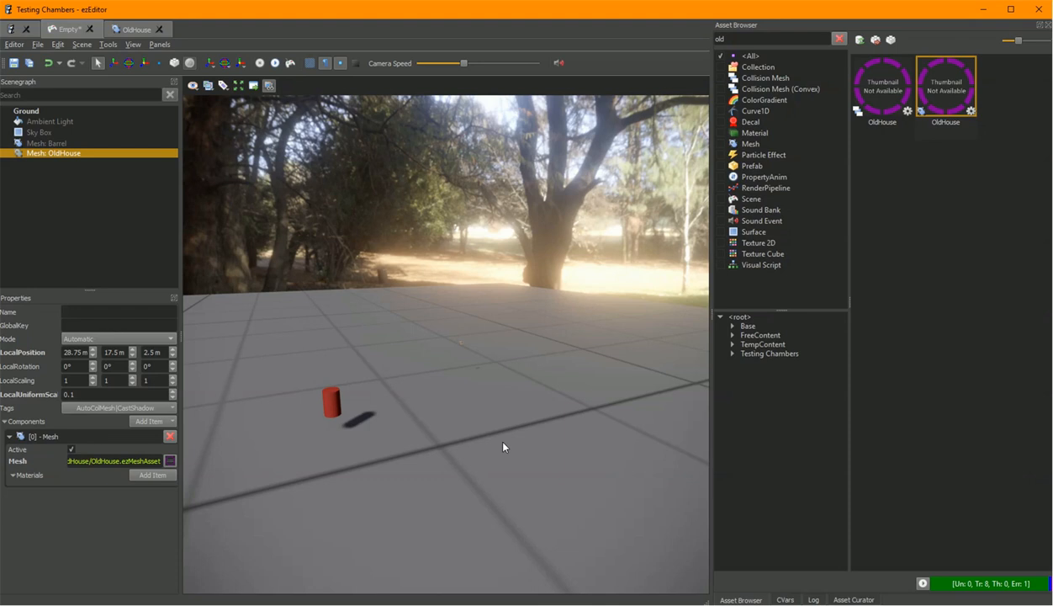
key(w)
right_drag(502, 443, 504, 440)
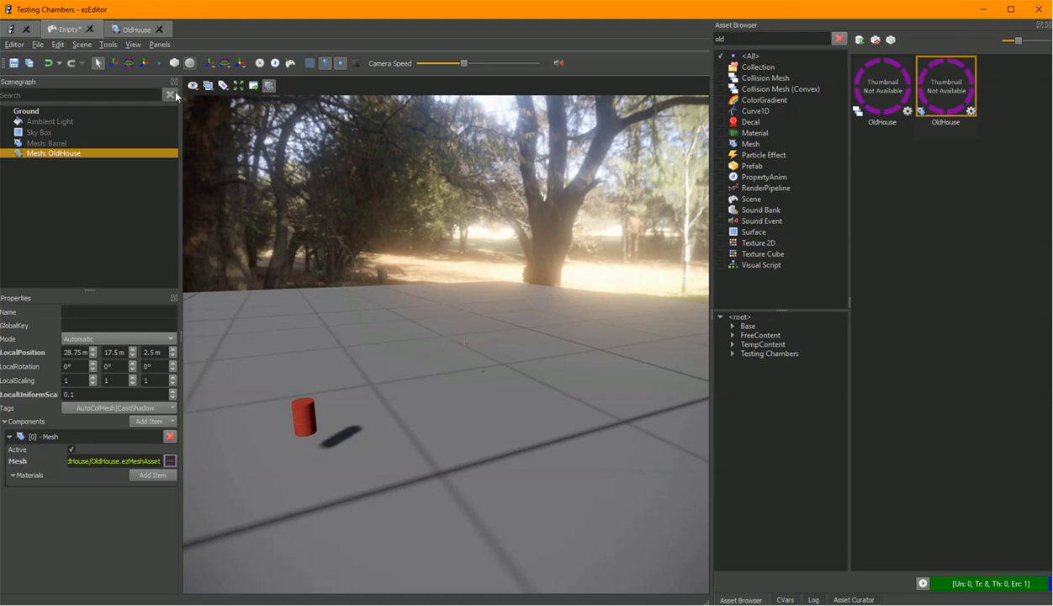
Transform the OldHouse mesh asset and zoom and orbit its preview to inspect the model.
click(118, 28)
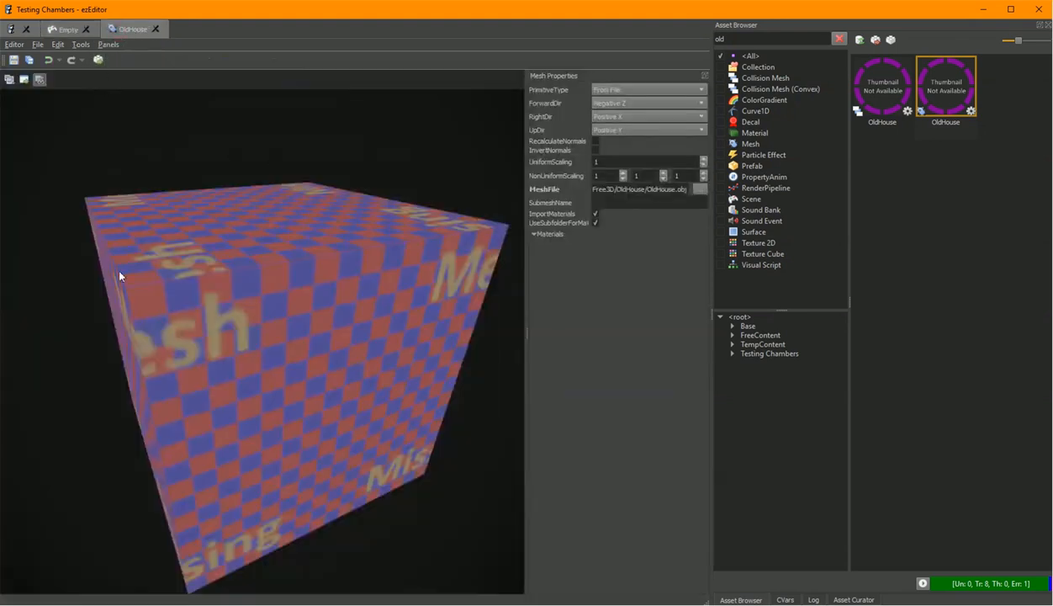
click(98, 60)
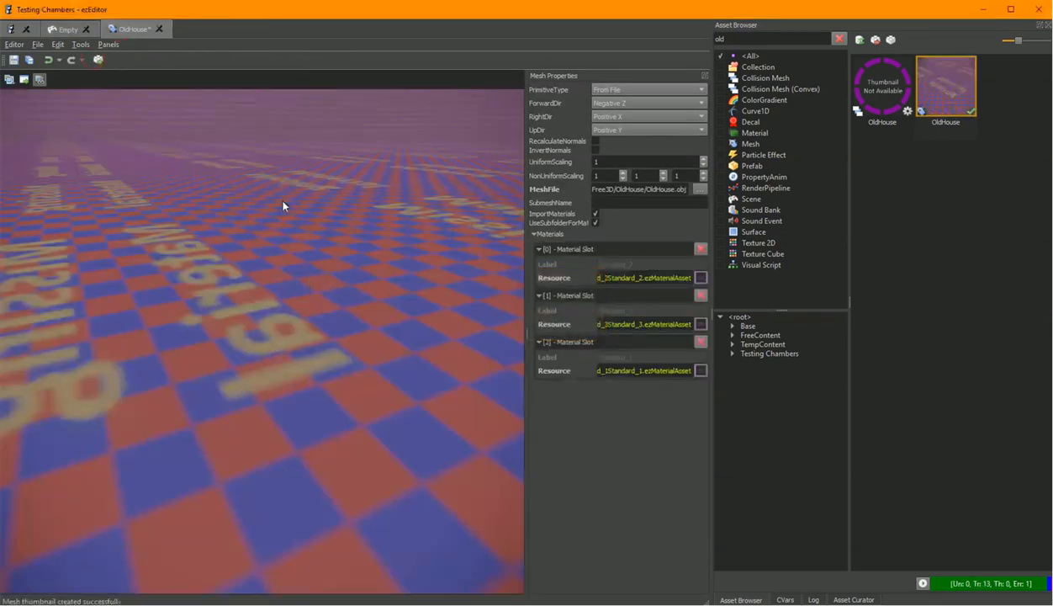
scroll(283, 347, down, 15)
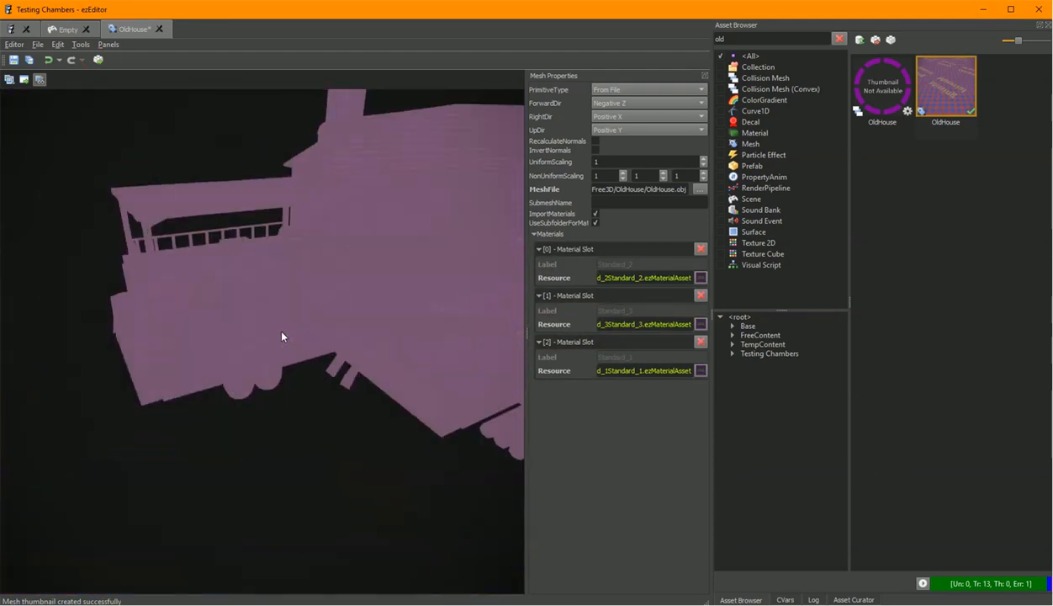
scroll(282, 336, down, 5)
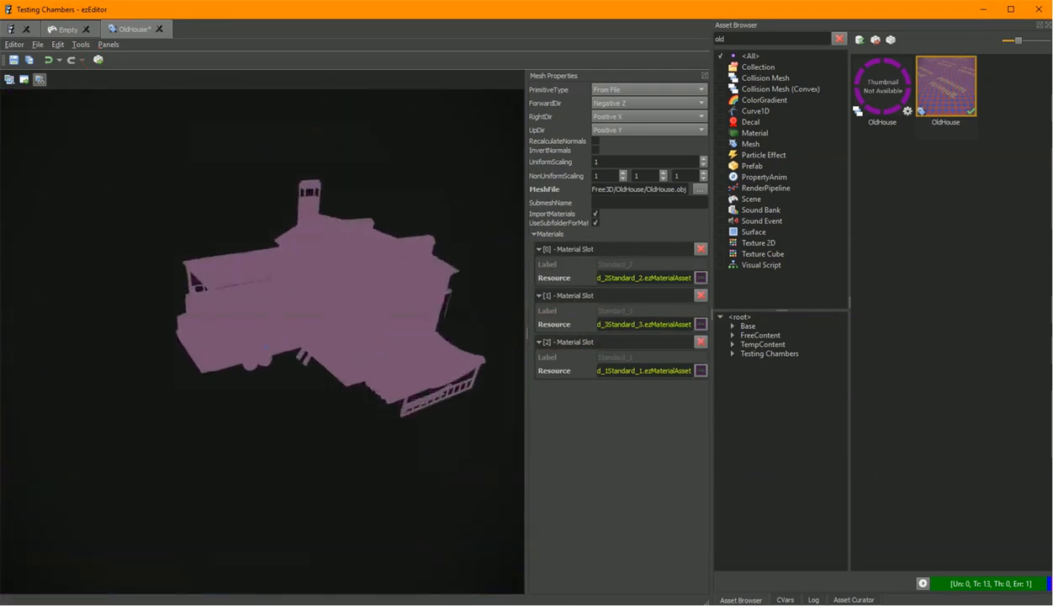
drag(276, 328, 562, 441)
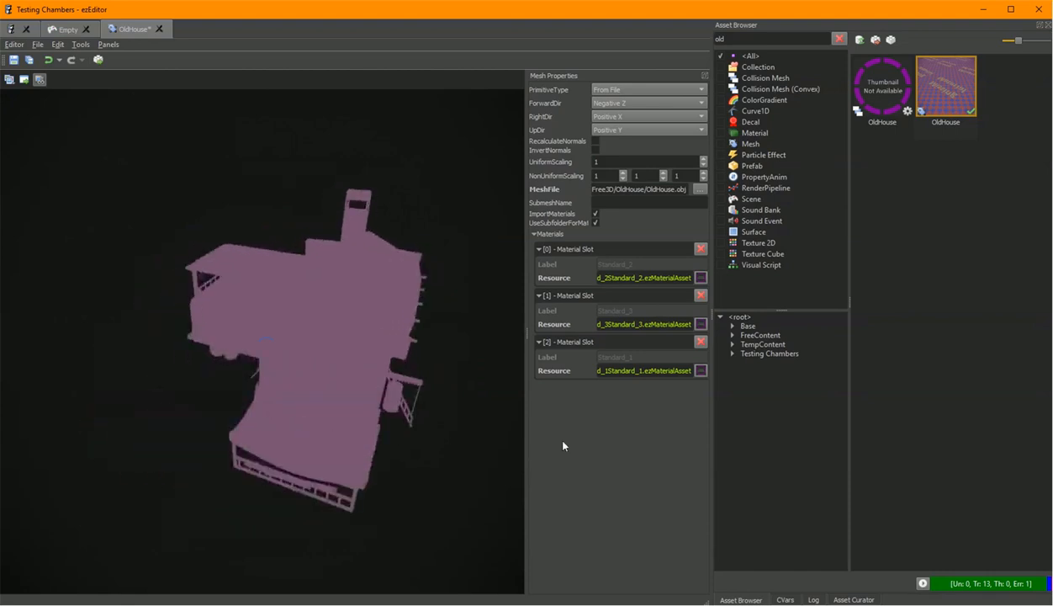
drag(434, 431, 429, 430)
scroll(429, 430, up, 6)
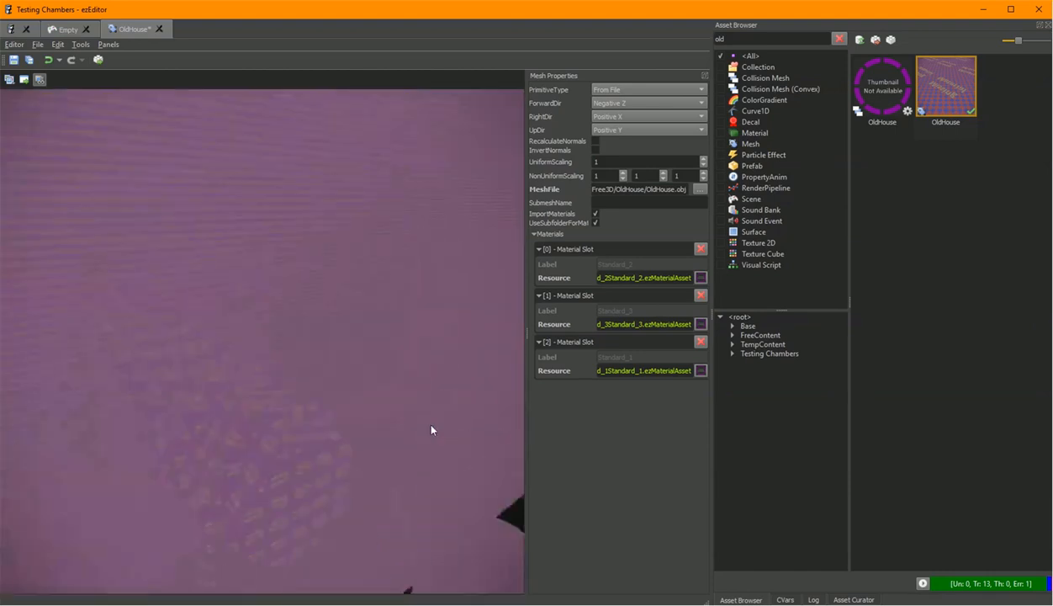
scroll(430, 429, up, 3)
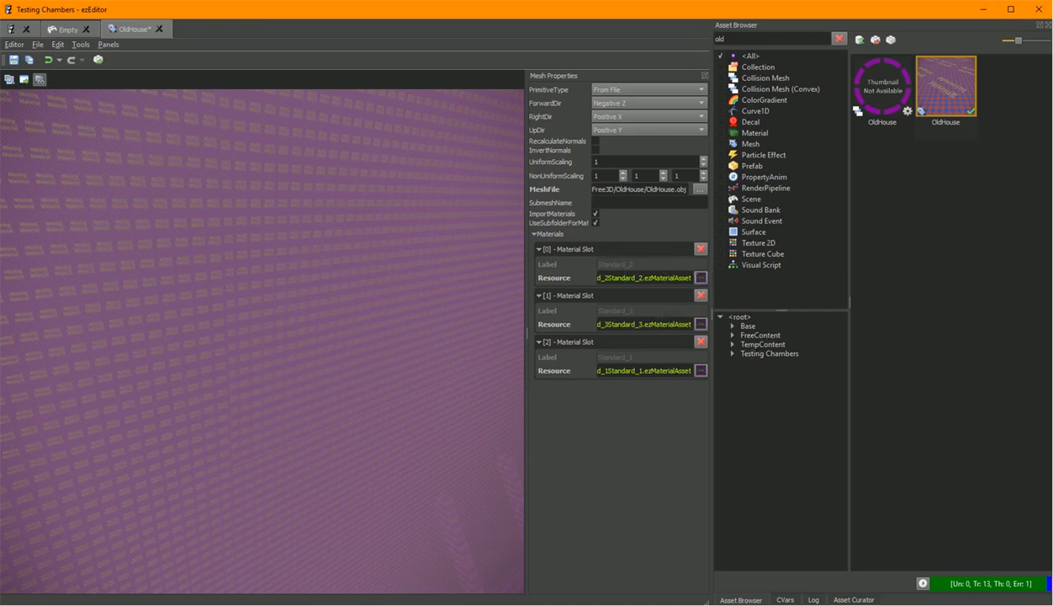
Zoom the OldHouse mesh preview further to inspect the model.
scroll(246, 349, up, 2)
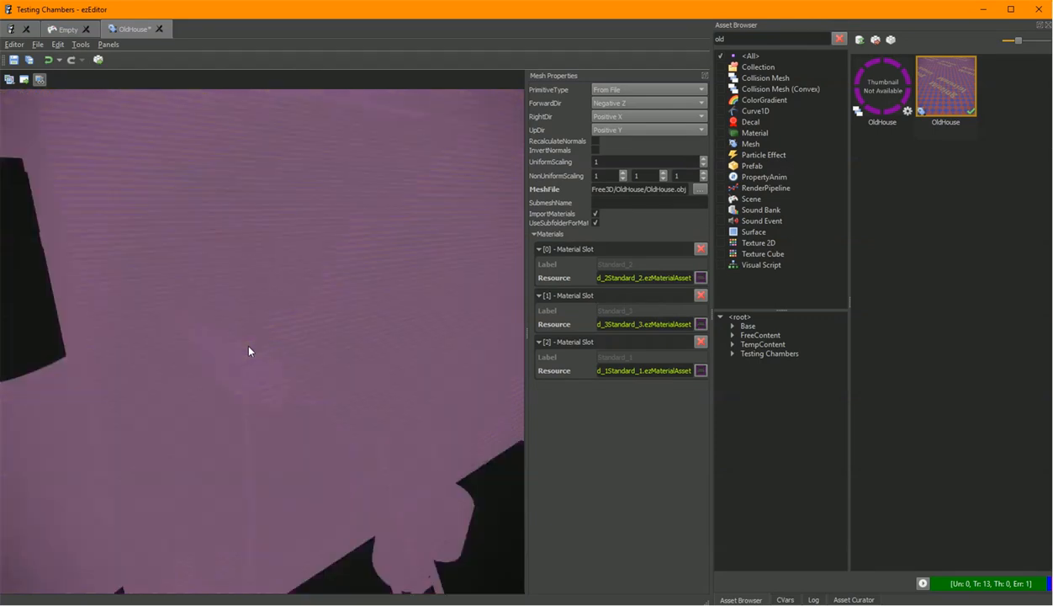
scroll(356, 337, down, 2)
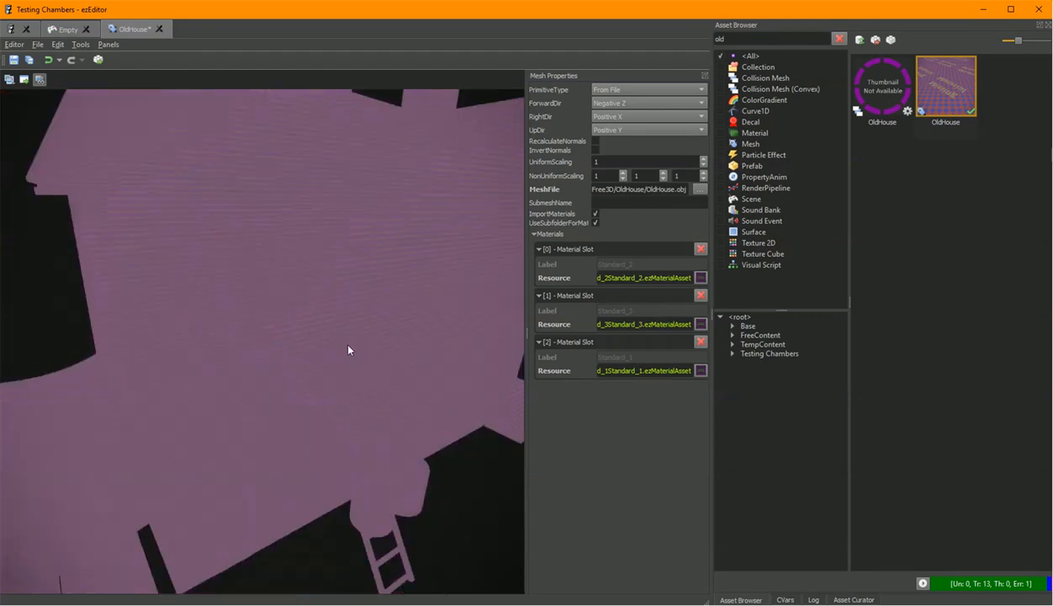
scroll(348, 350, down, 2)
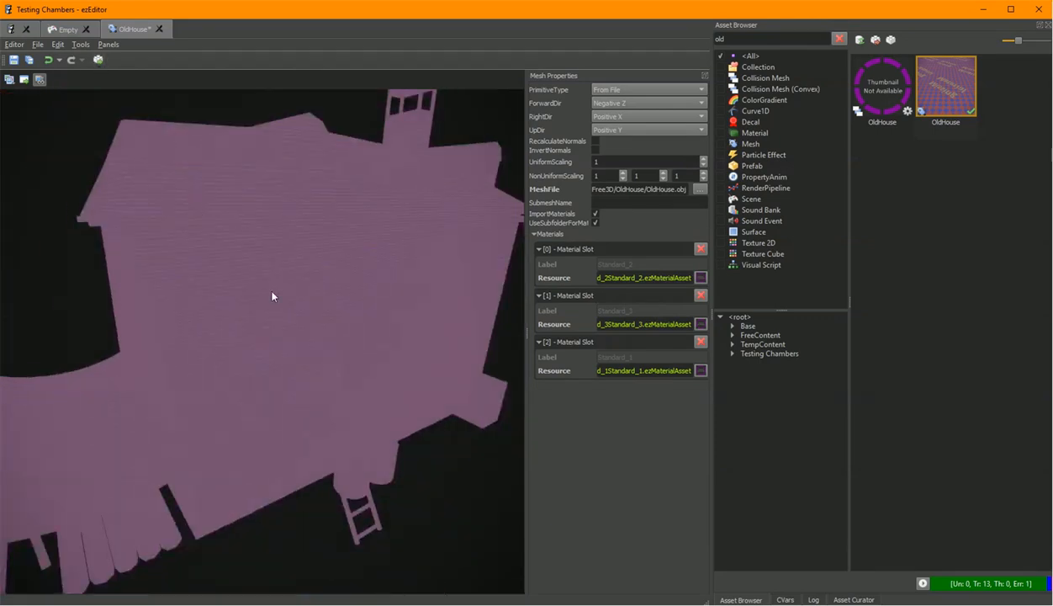
In the scene, lower the OldHouse object to a local Z position of 0.75 m and save the scene.
click(63, 28)
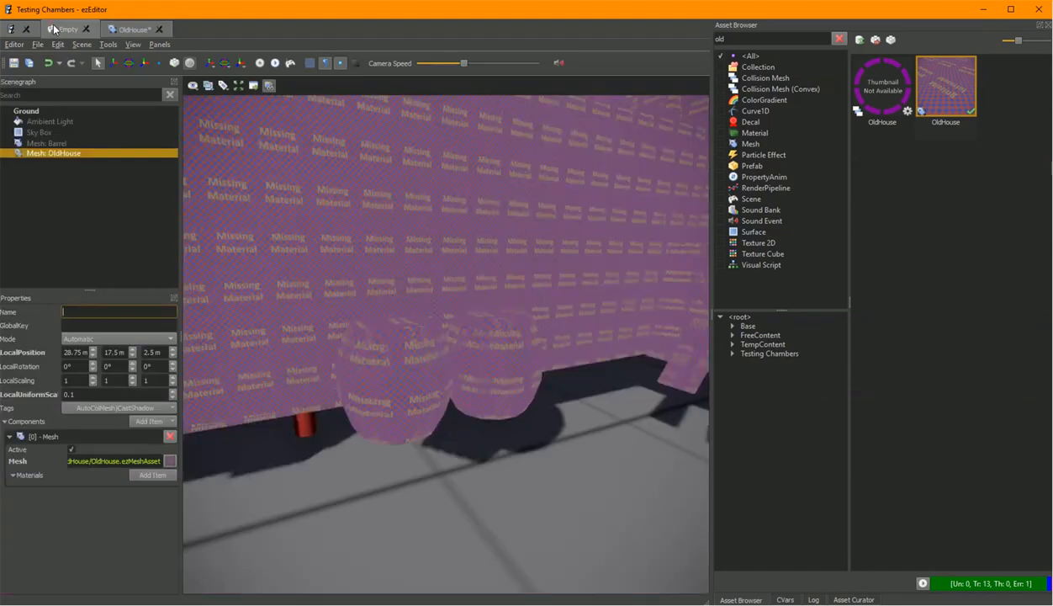
scroll(471, 319, down, 5)
right_drag(473, 322, 581, 341)
key(w)
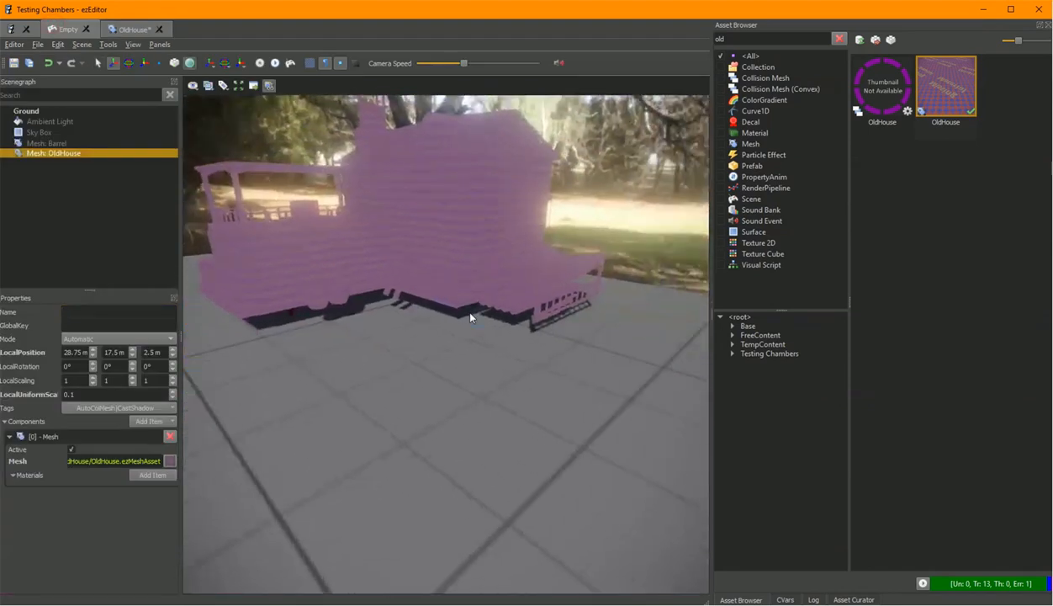
drag(317, 276, 319, 291)
right_drag(510, 296, 479, 294)
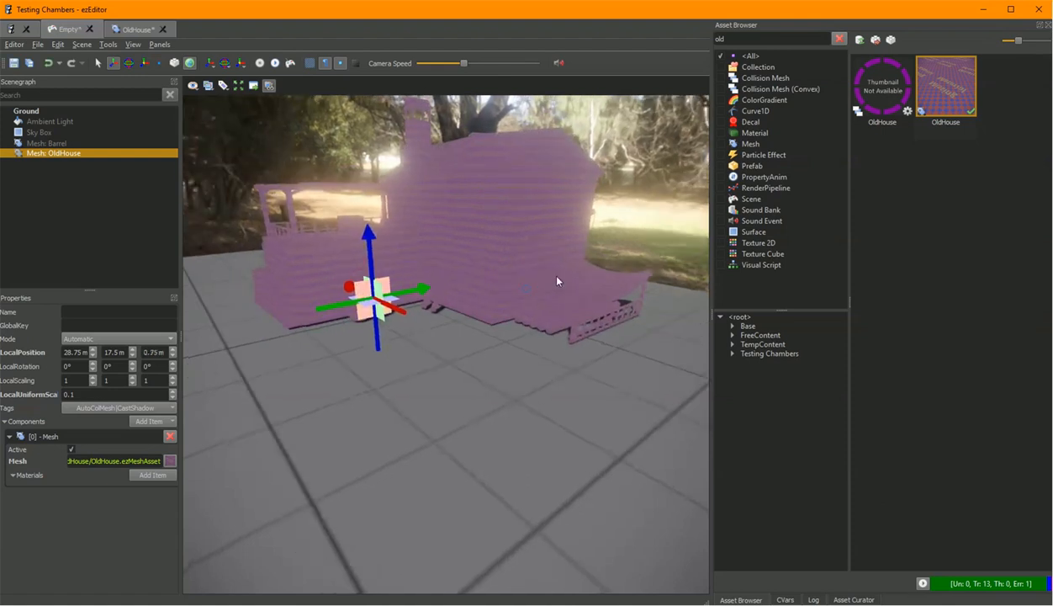
key(ctrl+s)
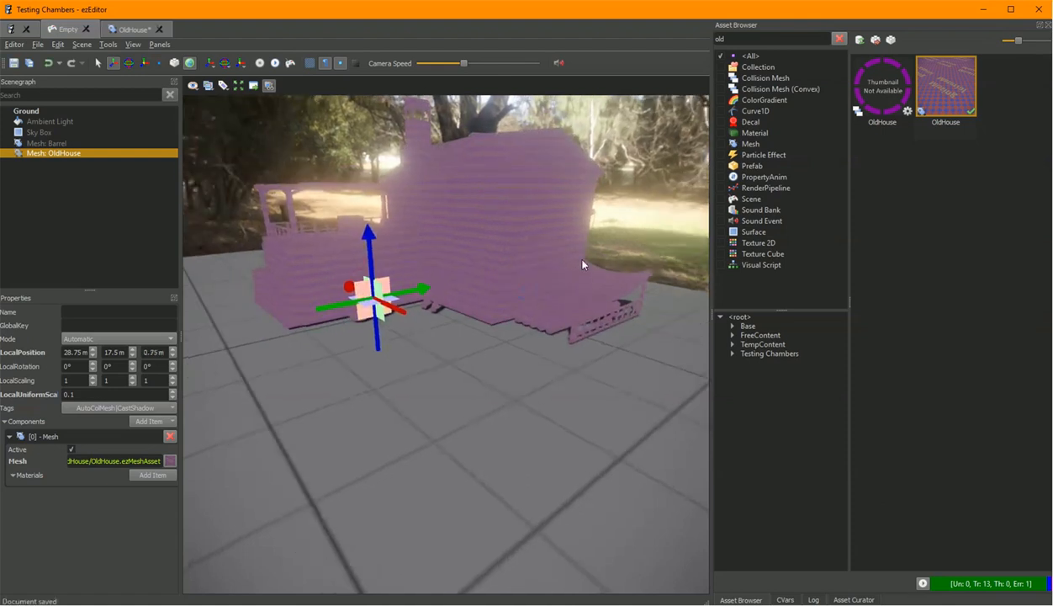
Open the material asset of the OldHouse mesh's first material slot and orbit its preview.
click(122, 33)
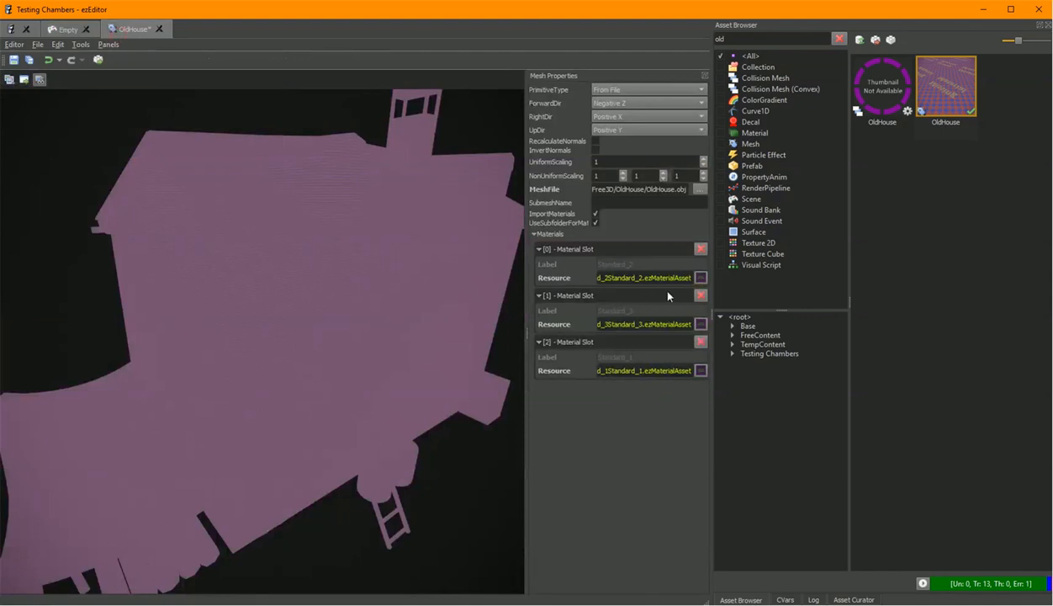
click(701, 278)
click(722, 284)
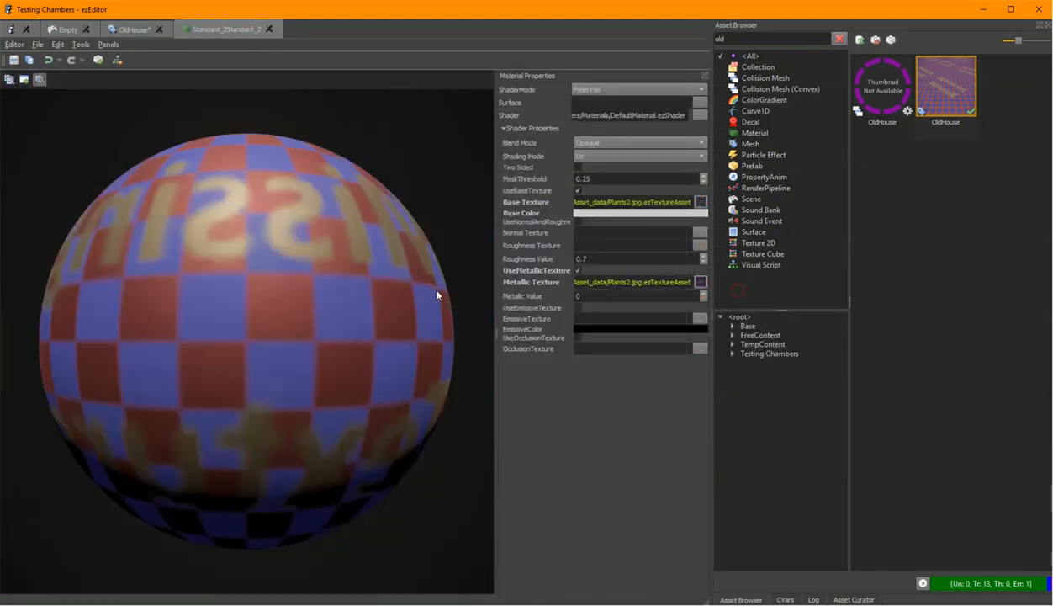
drag(430, 286, 354, 312)
scroll(430, 286, down, 2)
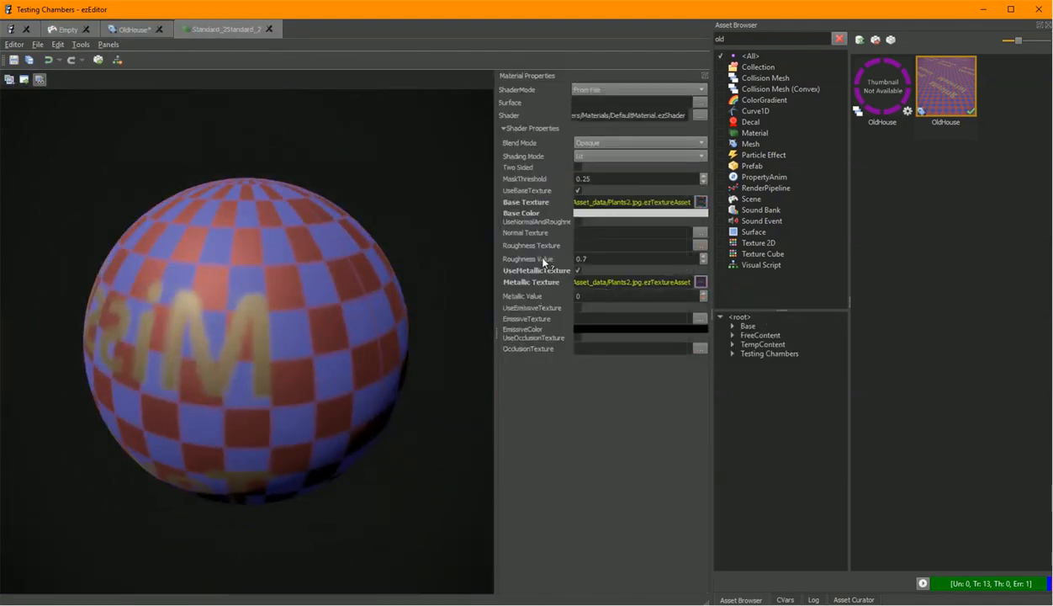
Open the material's Plants2.jpg base texture asset and transform it.
click(700, 202)
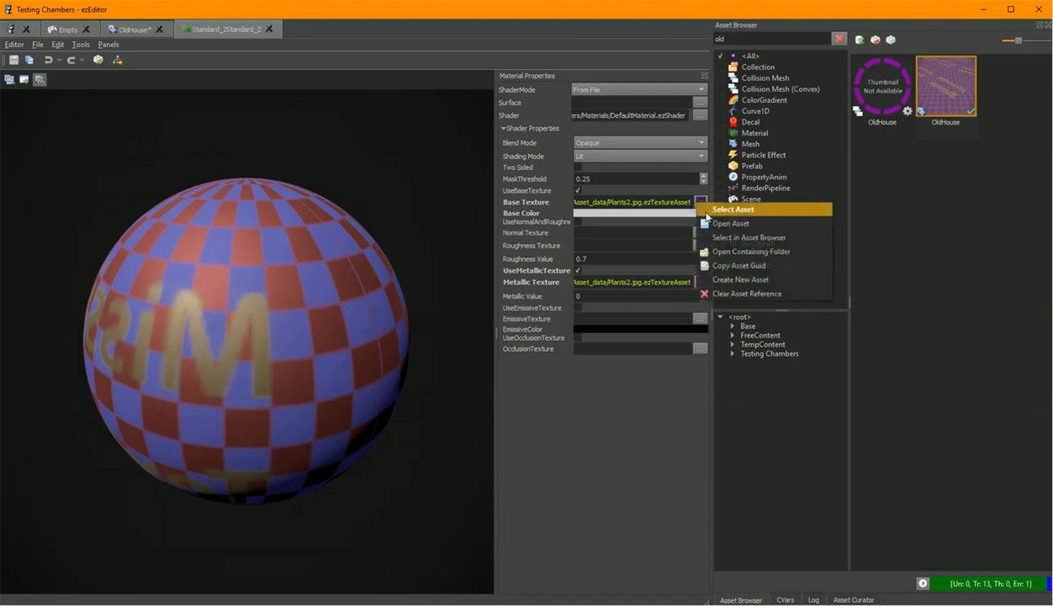
click(755, 227)
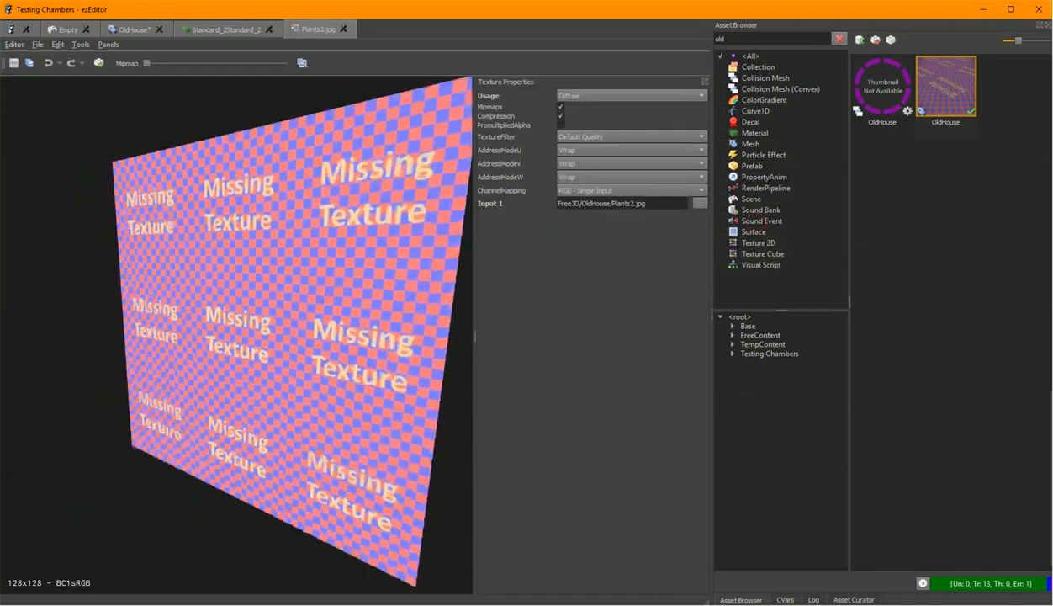
drag(236, 336, 298, 286)
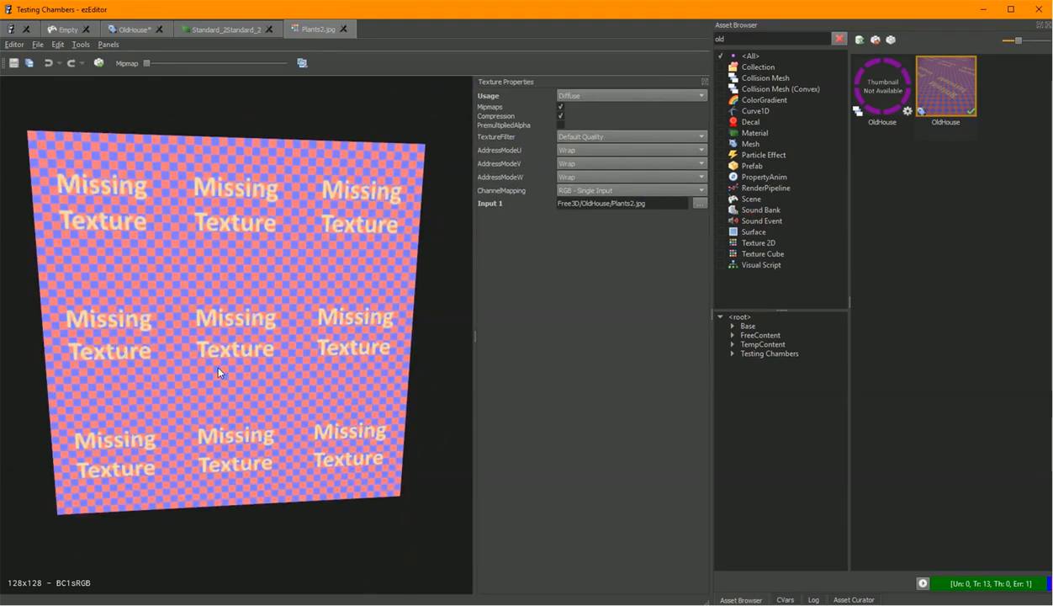
click(99, 64)
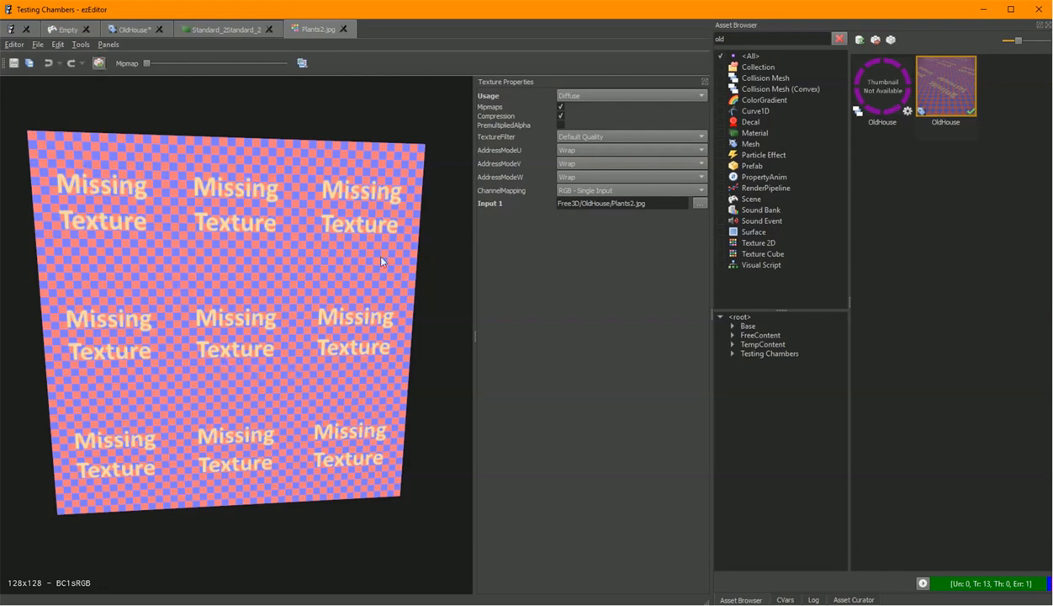
mouse_move(401, 273)
mouse_down()
mouse_move(323, 277)
mouse_move(429, 278)
mouse_move(389, 282)
mouse_up()
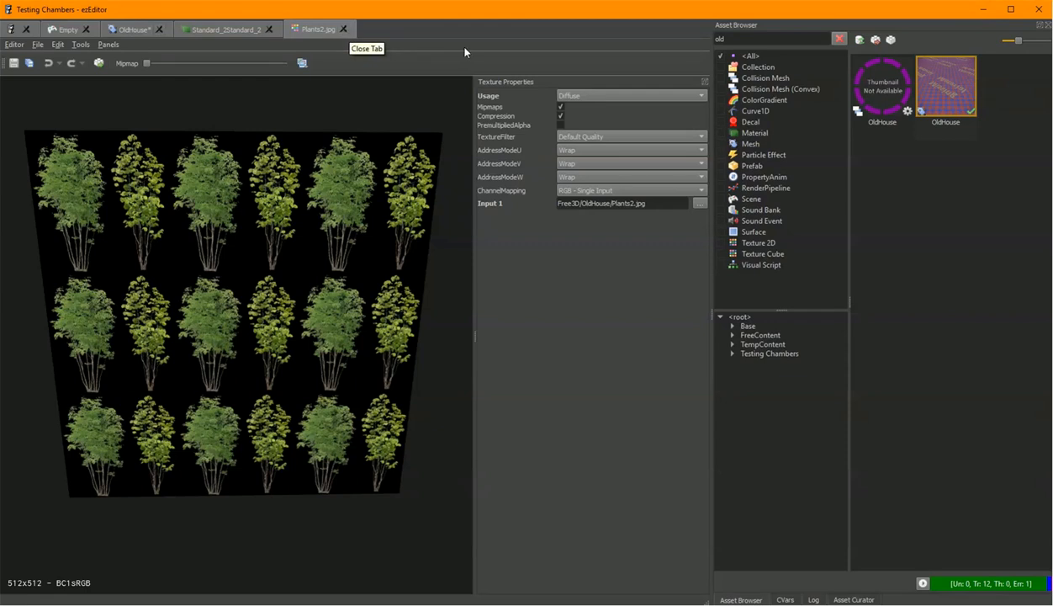
drag(317, 219, 313, 218)
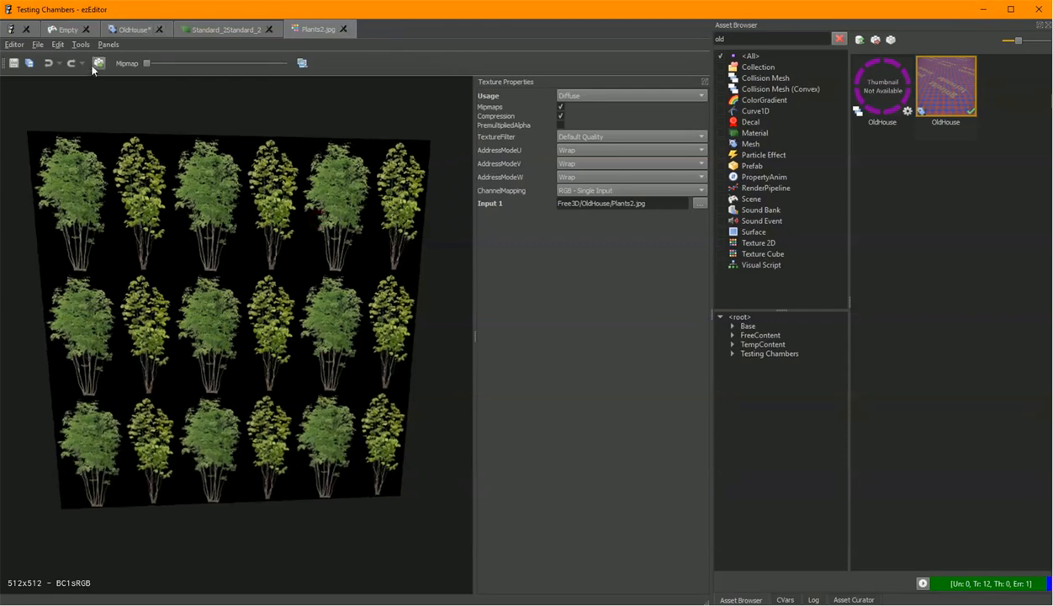
Return to the scene and fly the camera around the textured house to inspect it.
click(65, 30)
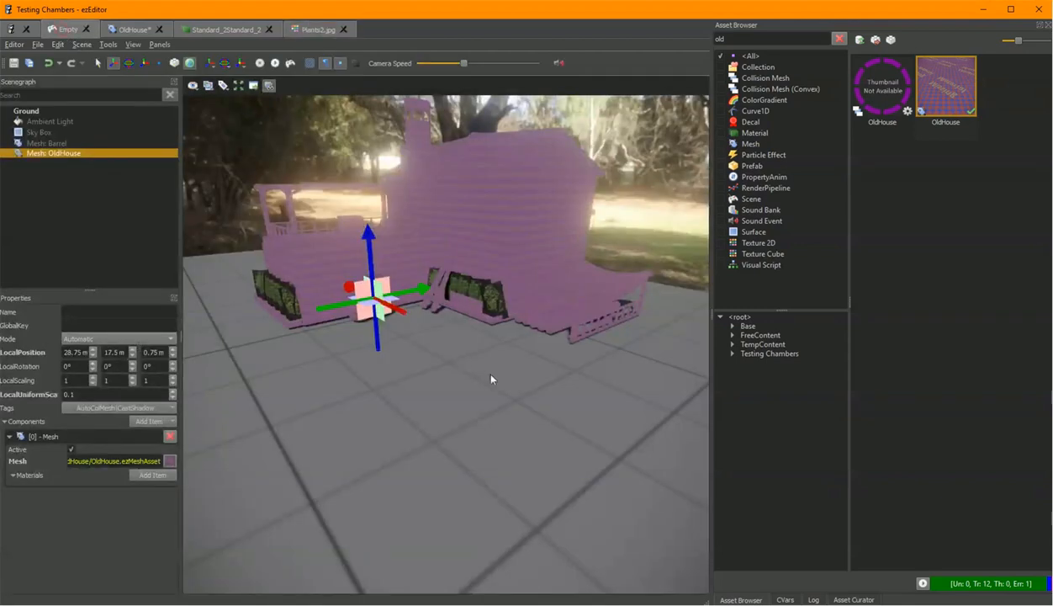
right_drag(509, 395, 513, 401)
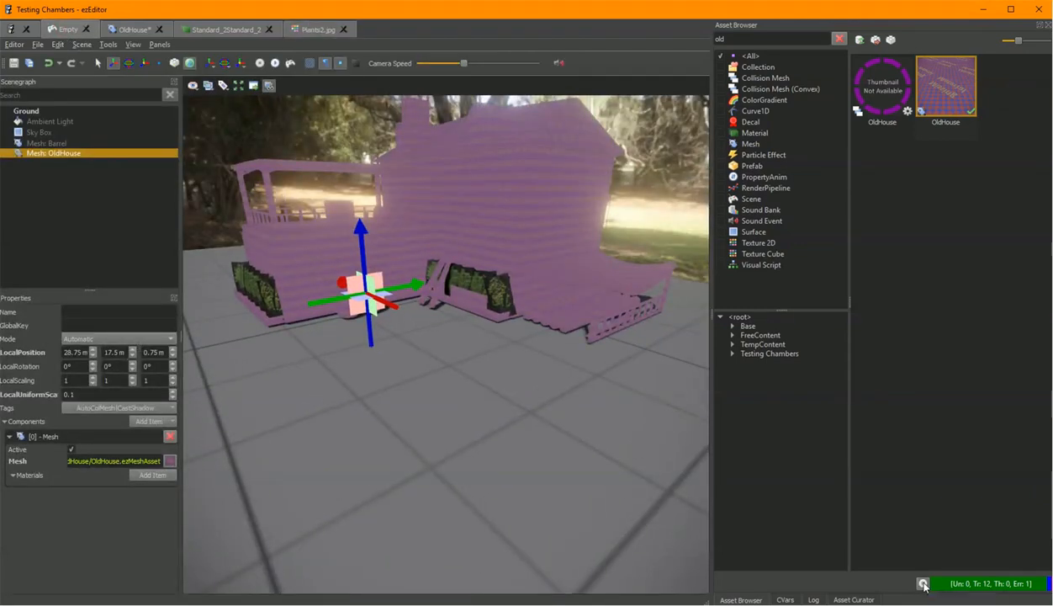
right_drag(434, 424, 439, 410)
right_drag(462, 451, 497, 473)
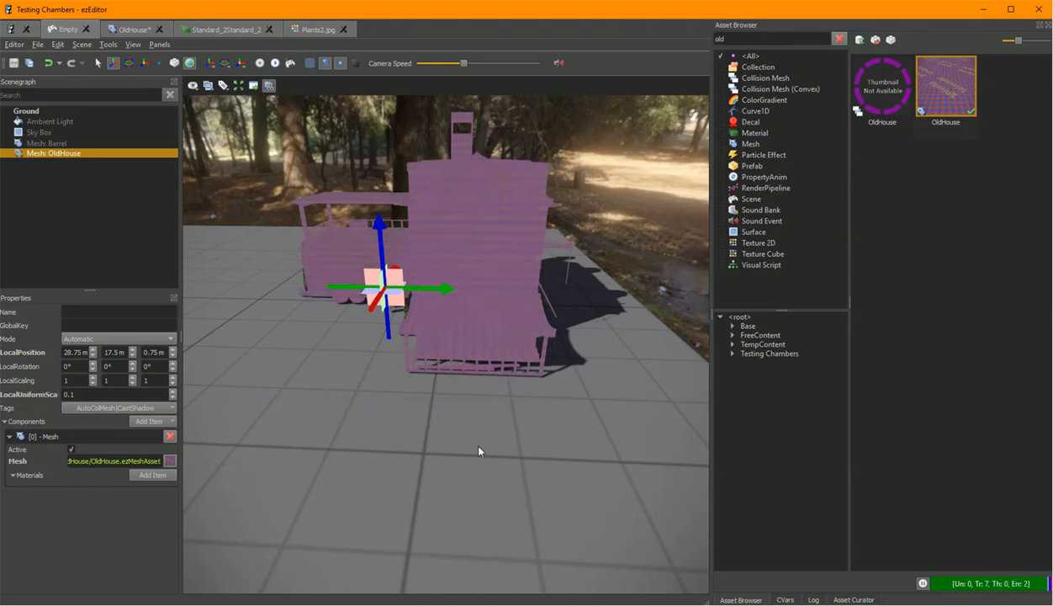
right_drag(461, 420, 458, 419)
key(w)
key(d)
key(a)
right_drag(505, 292, 596, 252)
key(a)
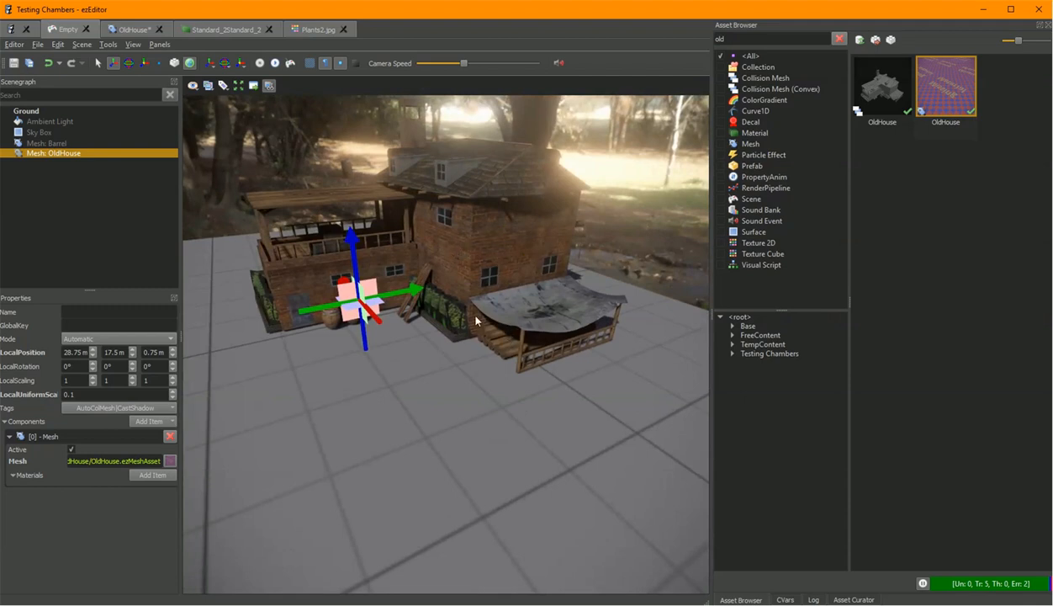
right_drag(476, 320, 475, 320)
key(w)
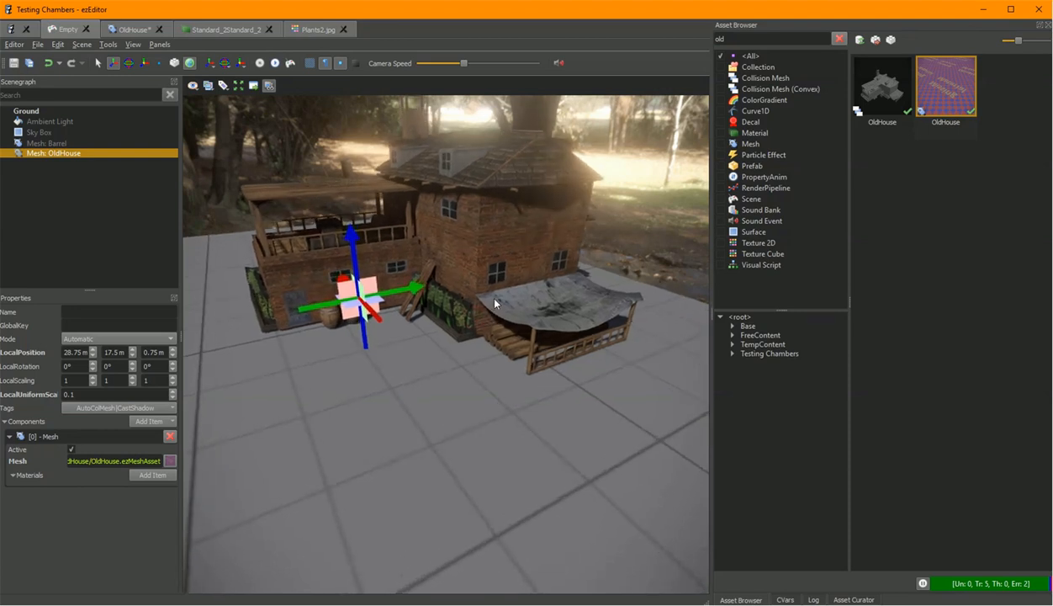
right_drag(451, 337, 468, 322)
key(q)
key(w)
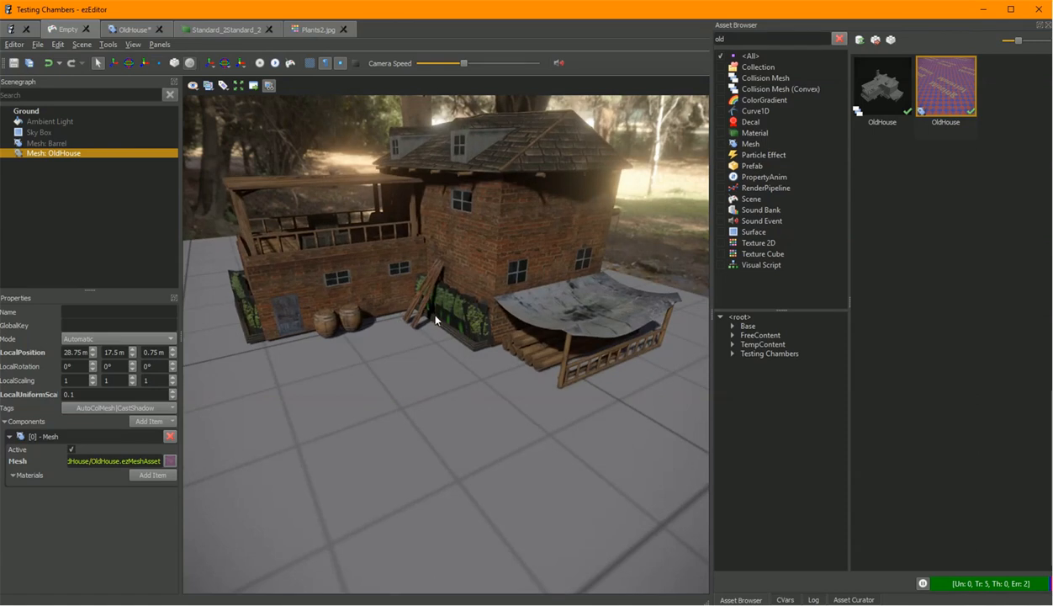
key(w)
right_drag(483, 318, 483, 317)
key(w)
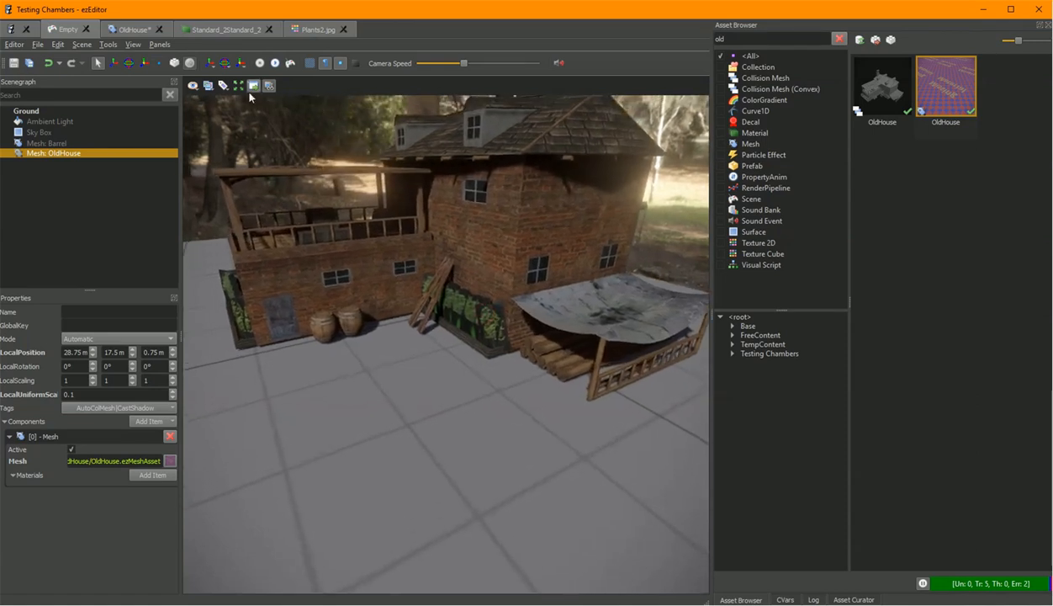
Set the material's Blend Mode to Masked and save the material.
click(244, 31)
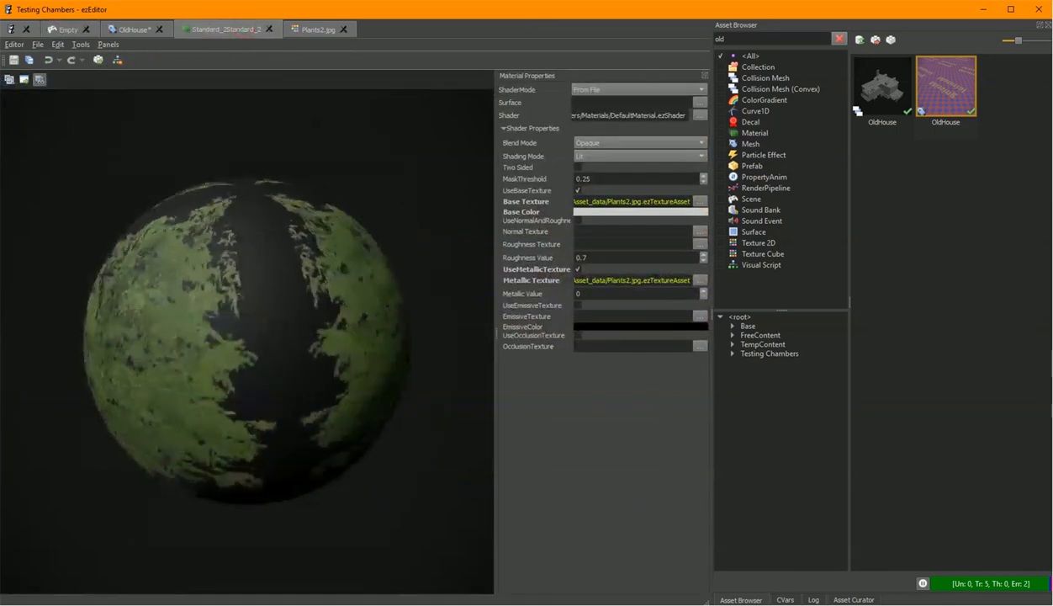
click(625, 145)
click(619, 156)
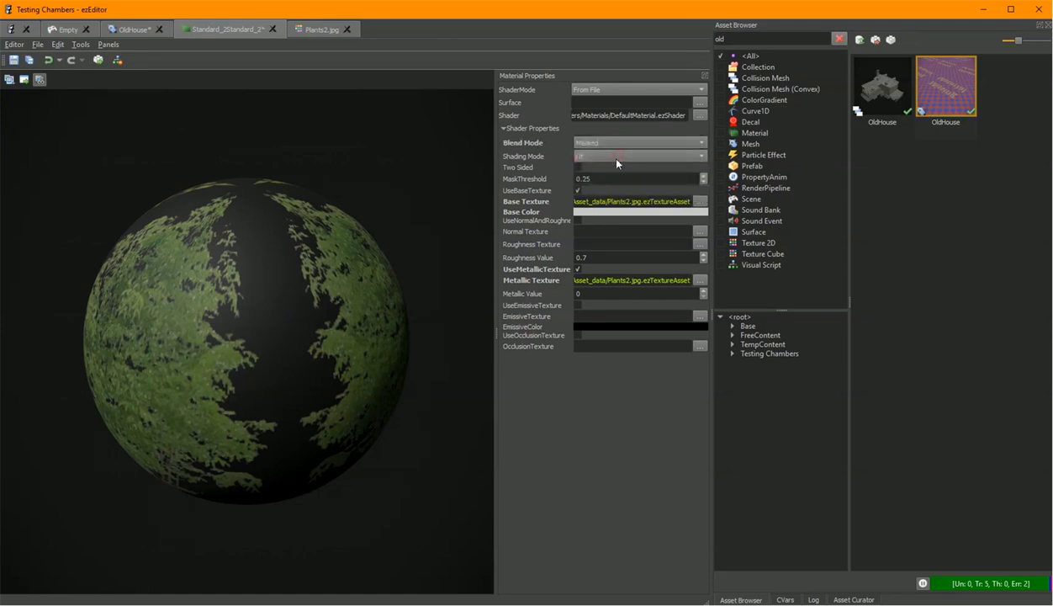
key(ctrl+s)
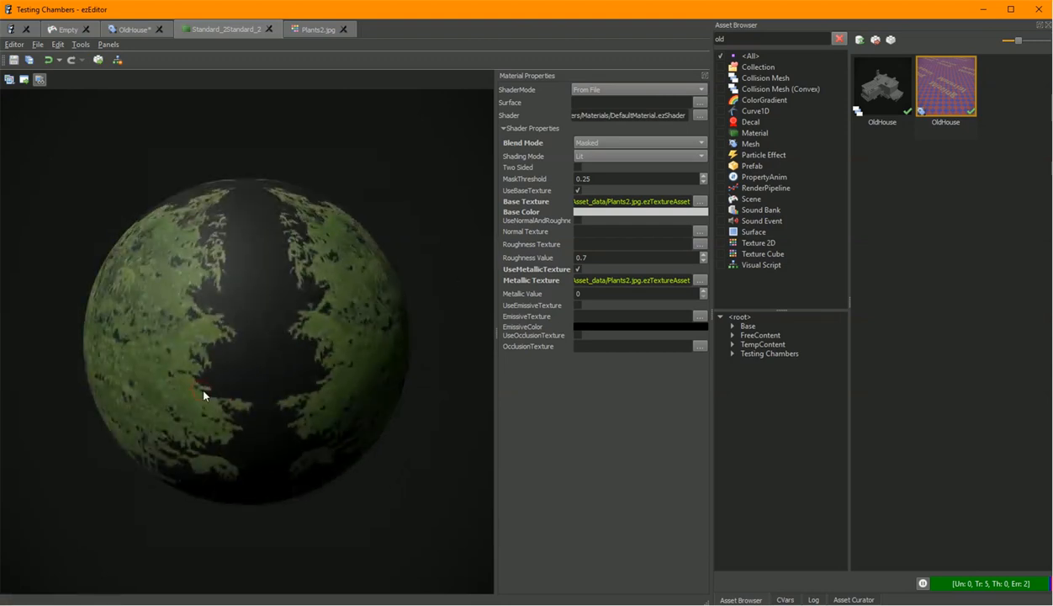
Open the Plants2.jpg base texture asset and set its channel mapping to RGBA - Input1.rgb, Input2.r.
click(697, 206)
click(727, 222)
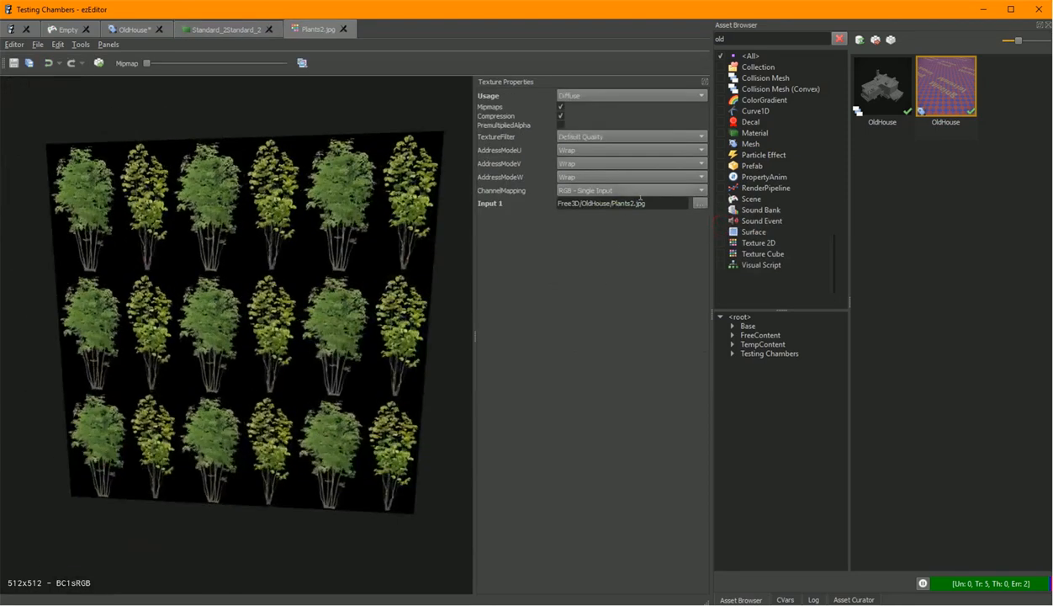
drag(656, 208, 365, 210)
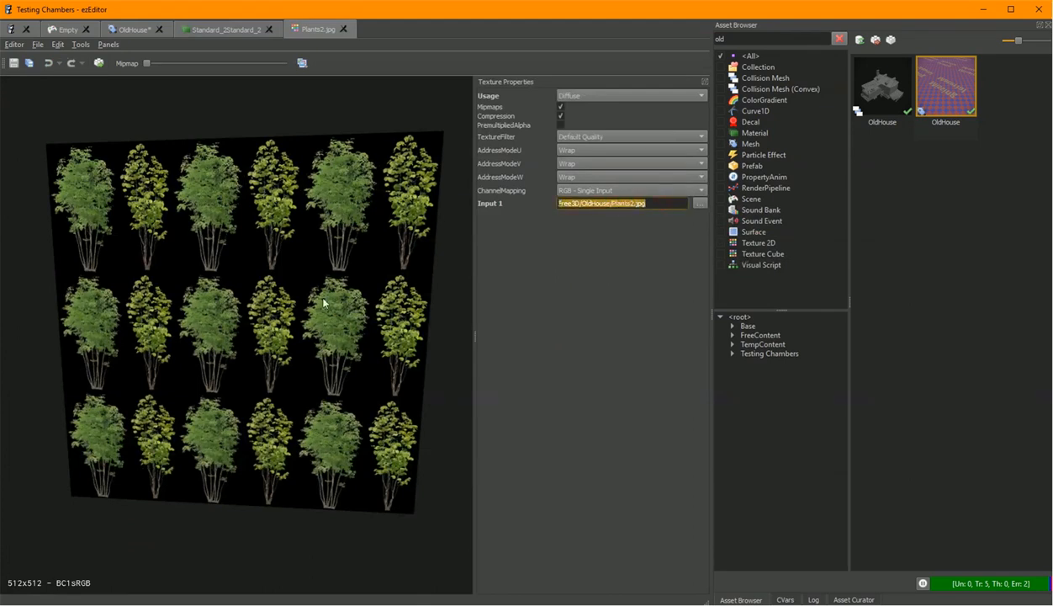
click(444, 261)
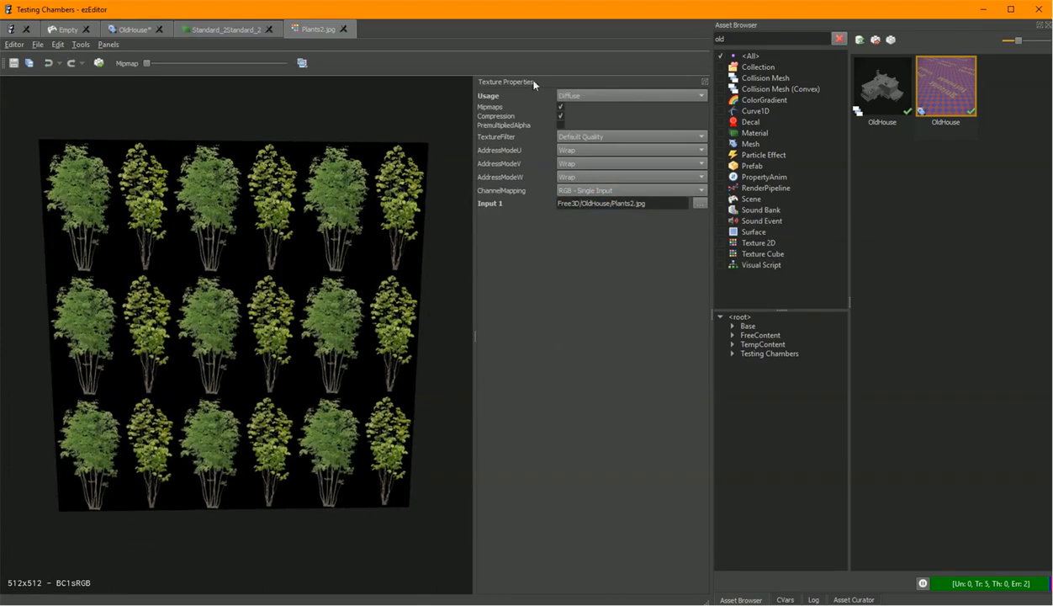
click(599, 191)
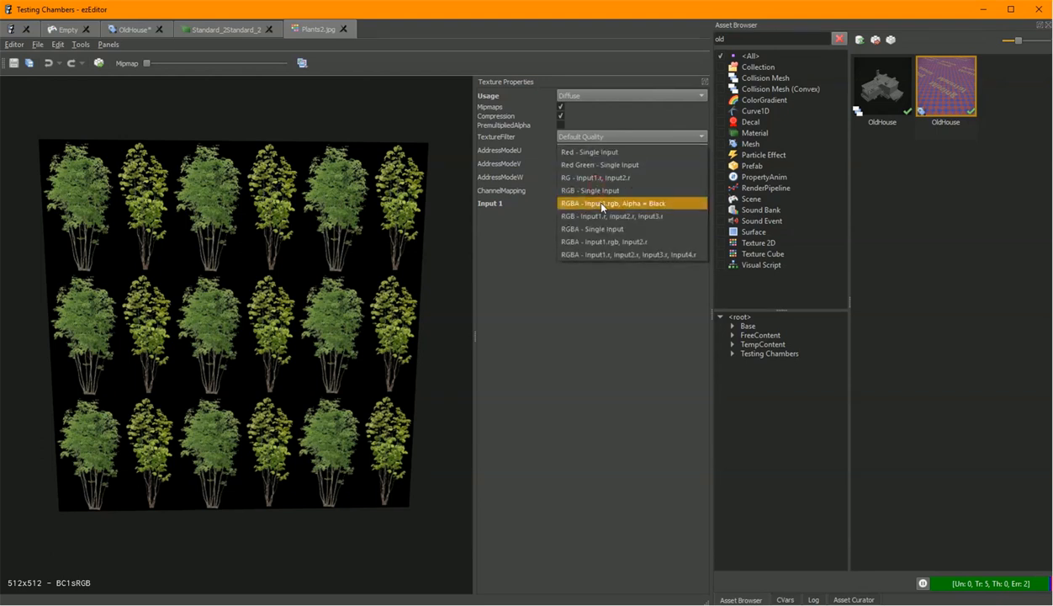
click(630, 243)
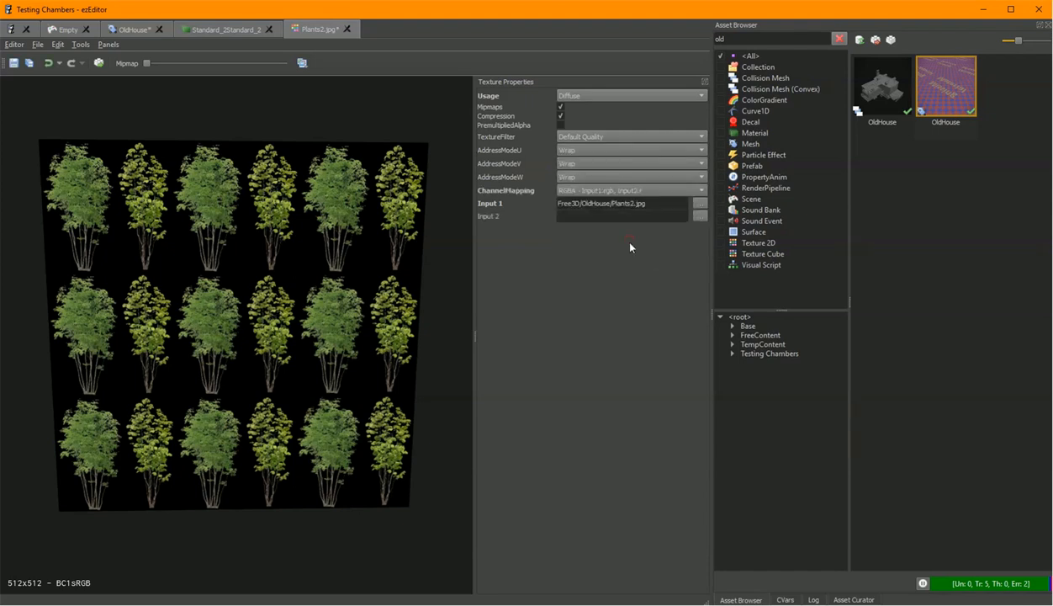
Set the Plants2.jpg texture's Input 2 to Plants2mask.jpg from the Free3D/OldHouse folder.
click(699, 216)
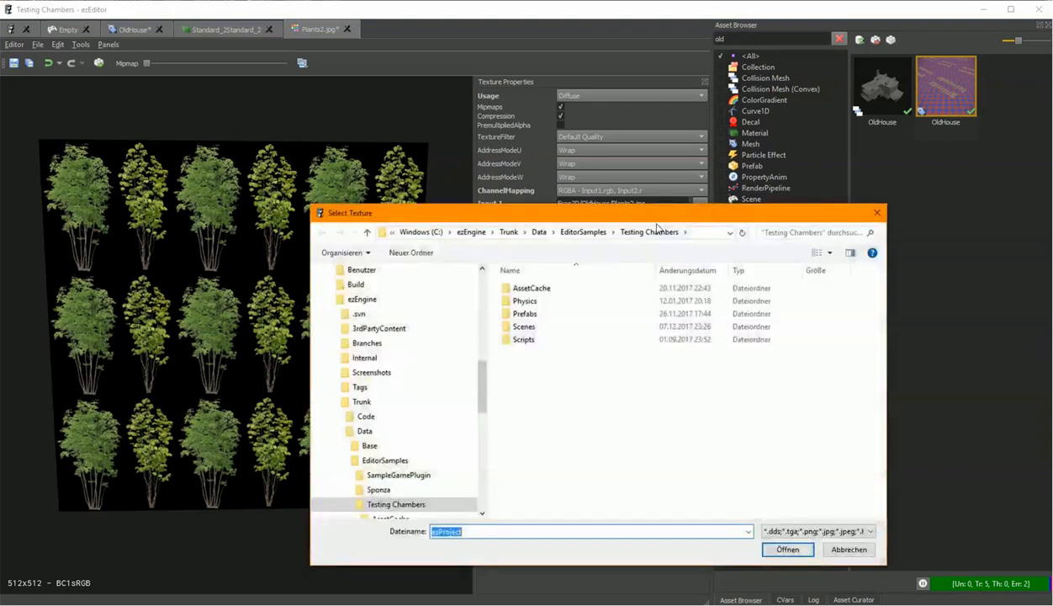
click(498, 248)
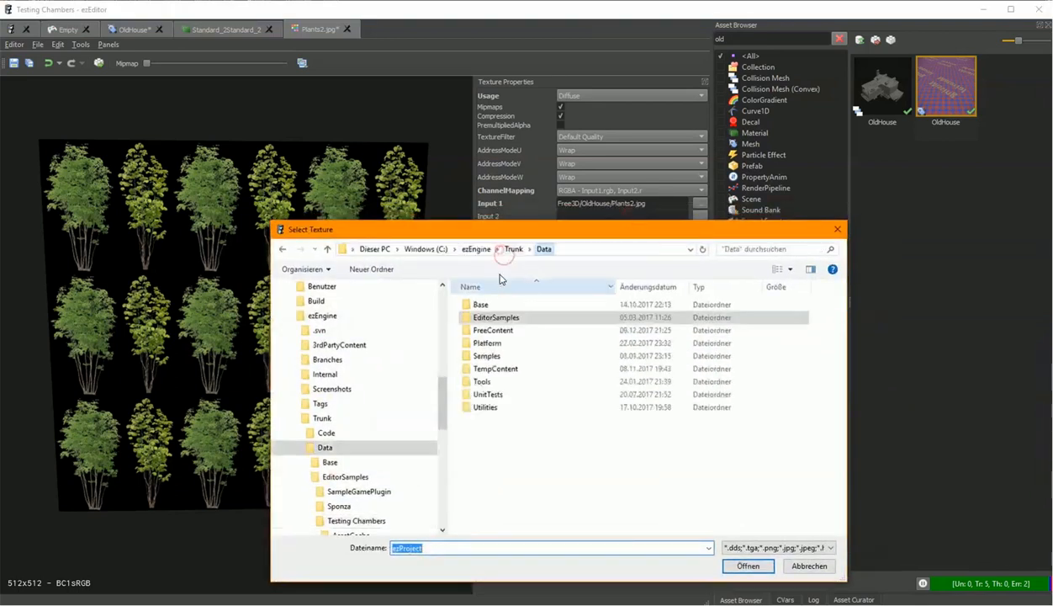
double_click(510, 328)
double_click(493, 358)
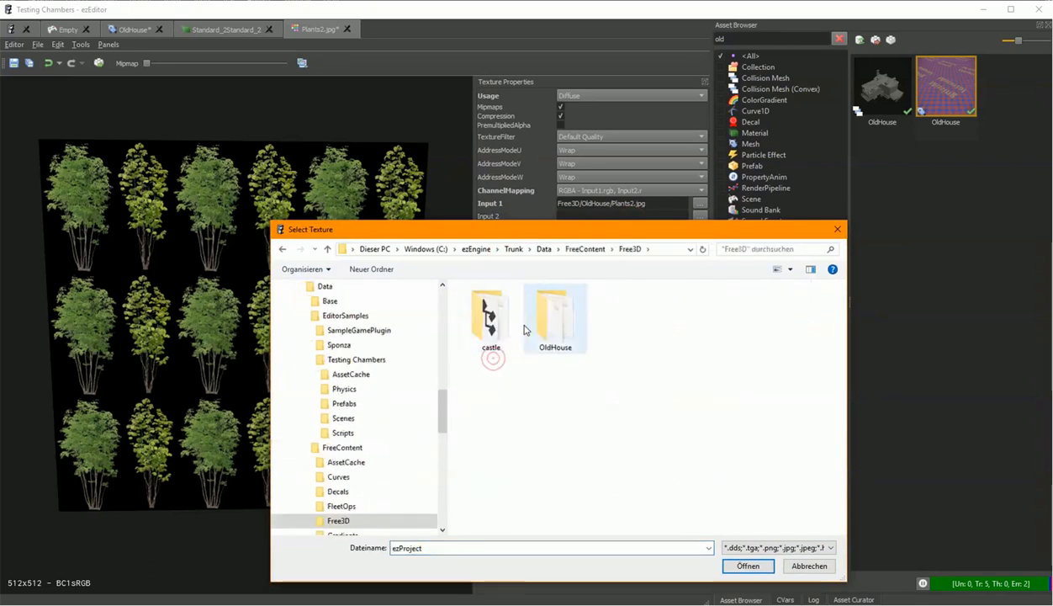
double_click(551, 318)
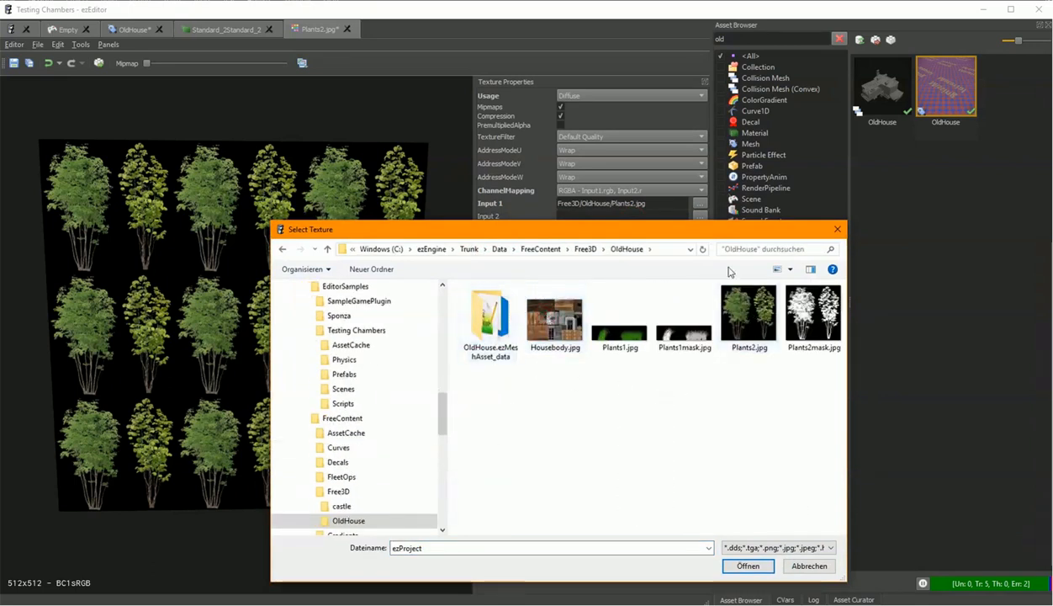
click(814, 336)
double_click(814, 337)
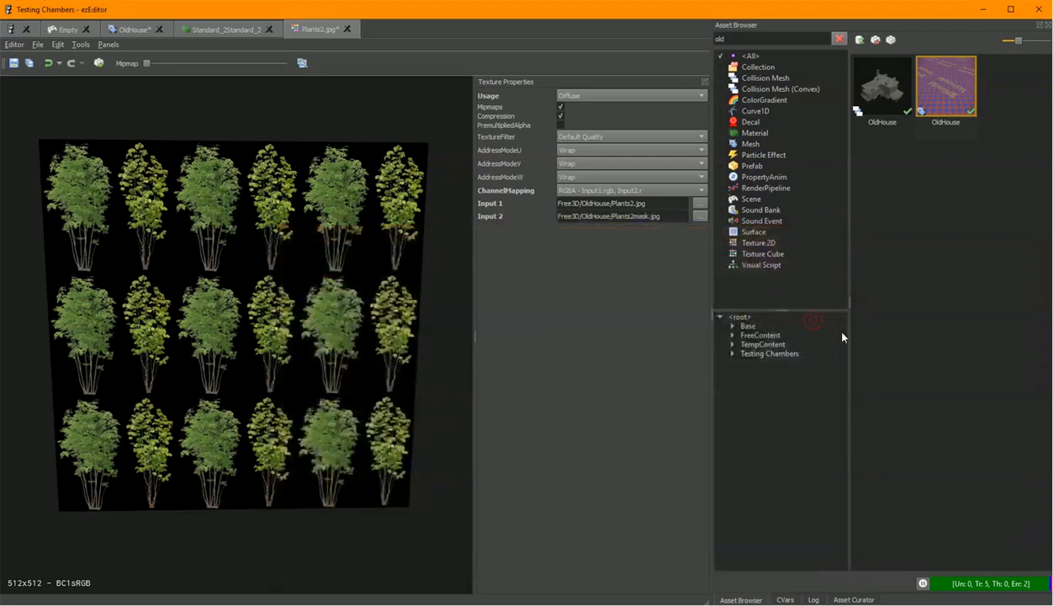
Transform the Plants2.jpg texture, preview its alpha channel, and switch the display back to RGB.
click(99, 64)
drag(219, 367, 196, 366)
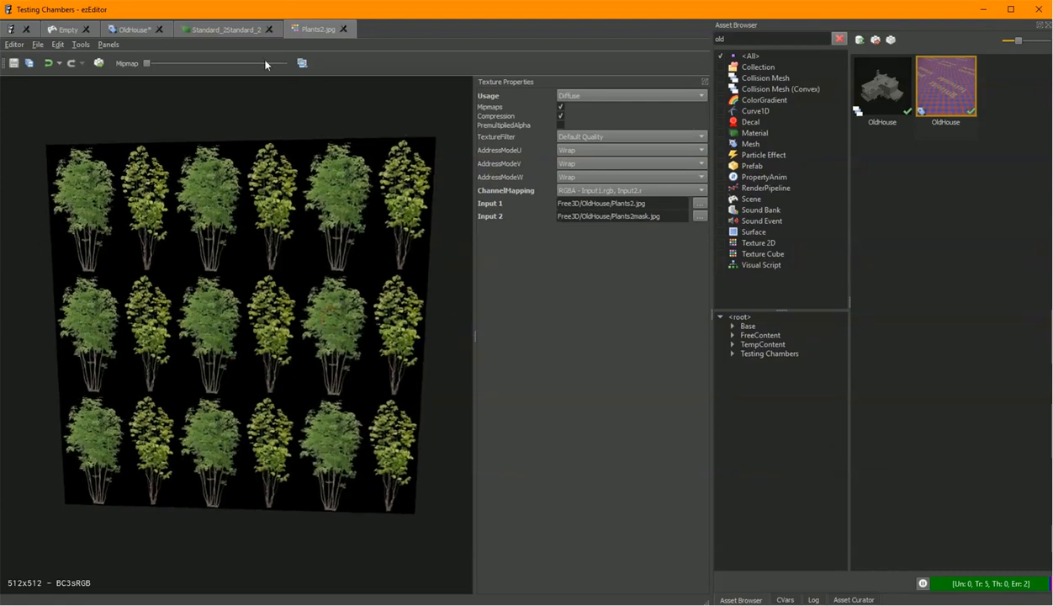
click(302, 62)
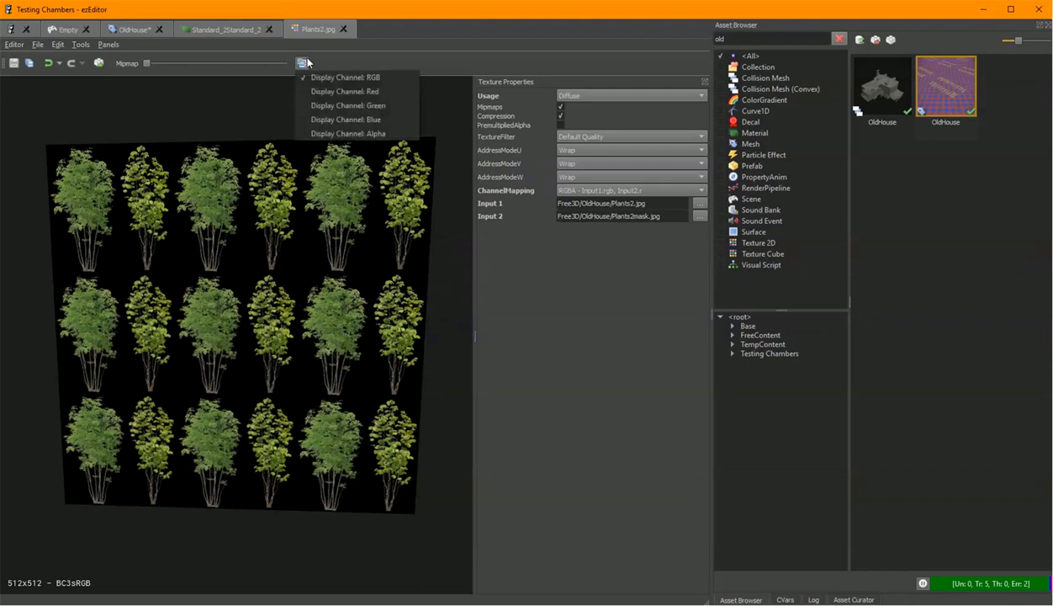
click(344, 131)
mouse_move(229, 217)
mouse_down()
mouse_move(257, 222)
mouse_move(226, 234)
mouse_up()
click(300, 63)
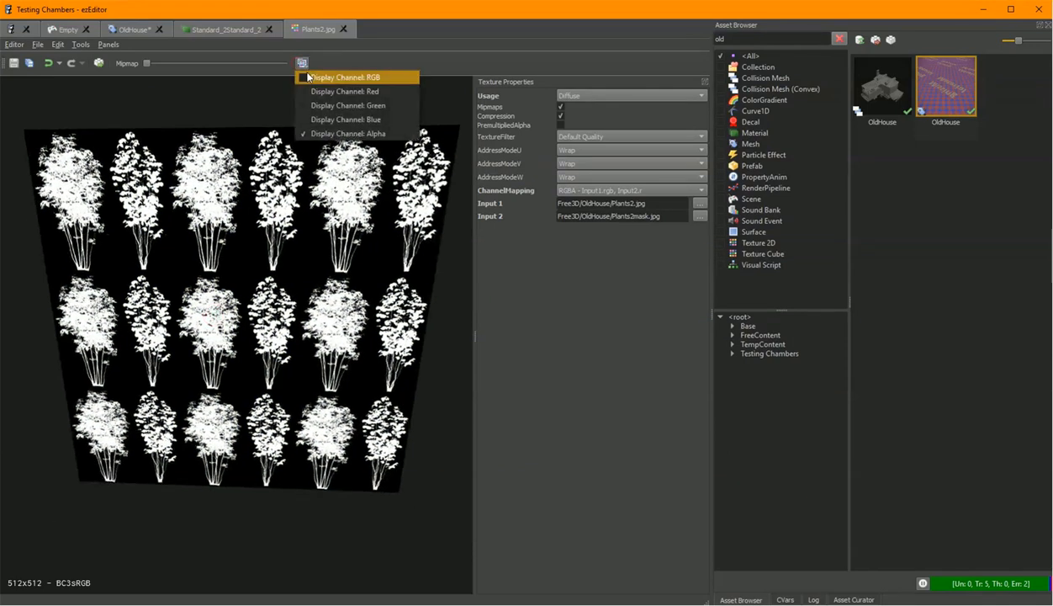
click(347, 75)
Inspect the masked plant material preview and the textured house in the scene.
click(224, 29)
drag(239, 349, 537, 466)
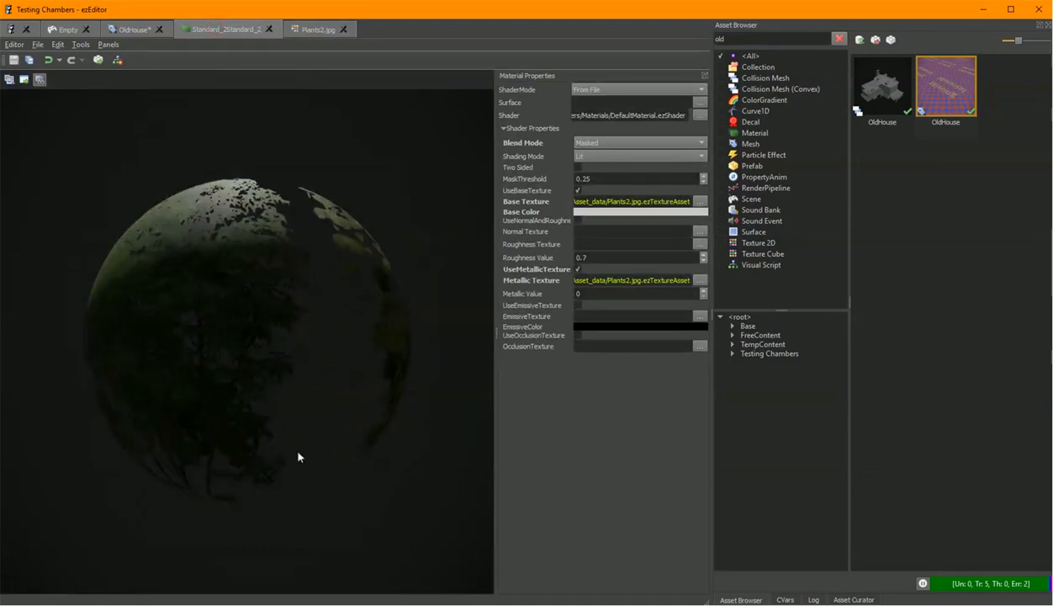
drag(287, 321, 467, 328)
drag(120, 159, 124, 153)
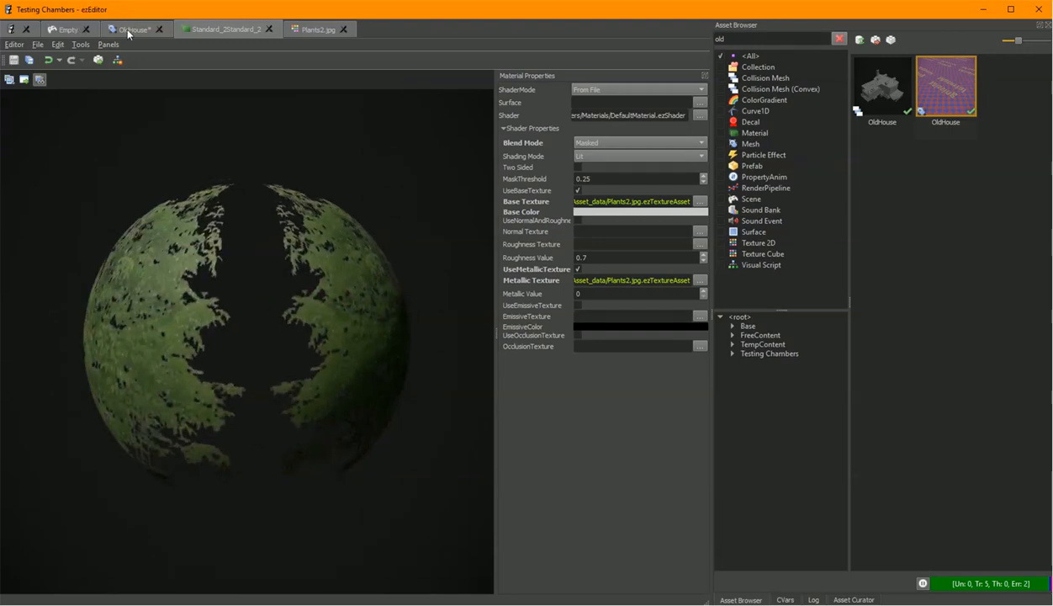
click(66, 31)
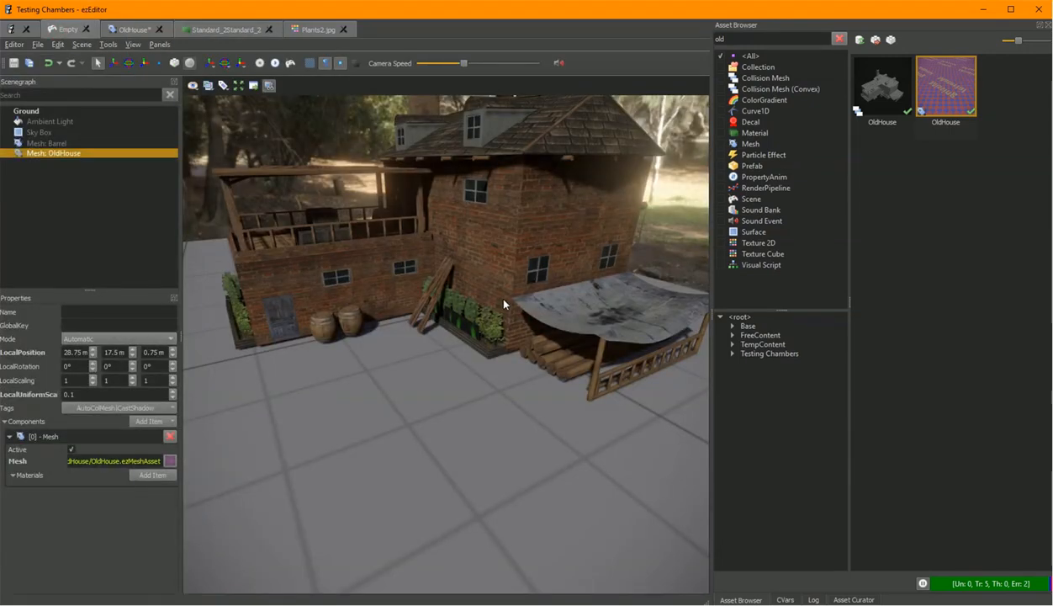
mouse_move(490, 332)
right_down()
mouse_move(501, 333)
mouse_move(490, 332)
right_up()
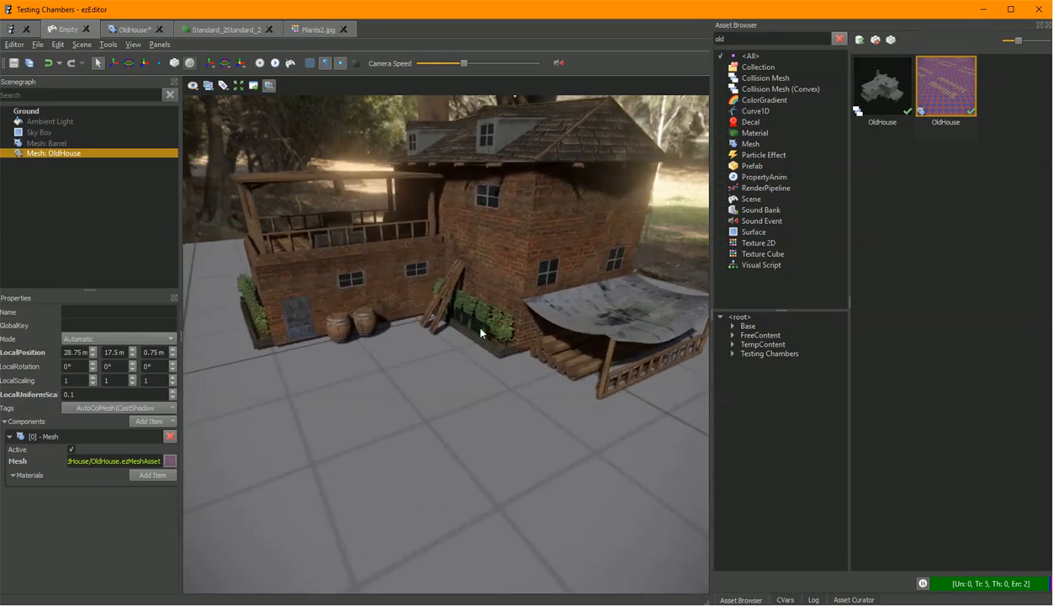
Open the material assigned to the OldHouse mesh's second material slot.
click(240, 30)
click(132, 29)
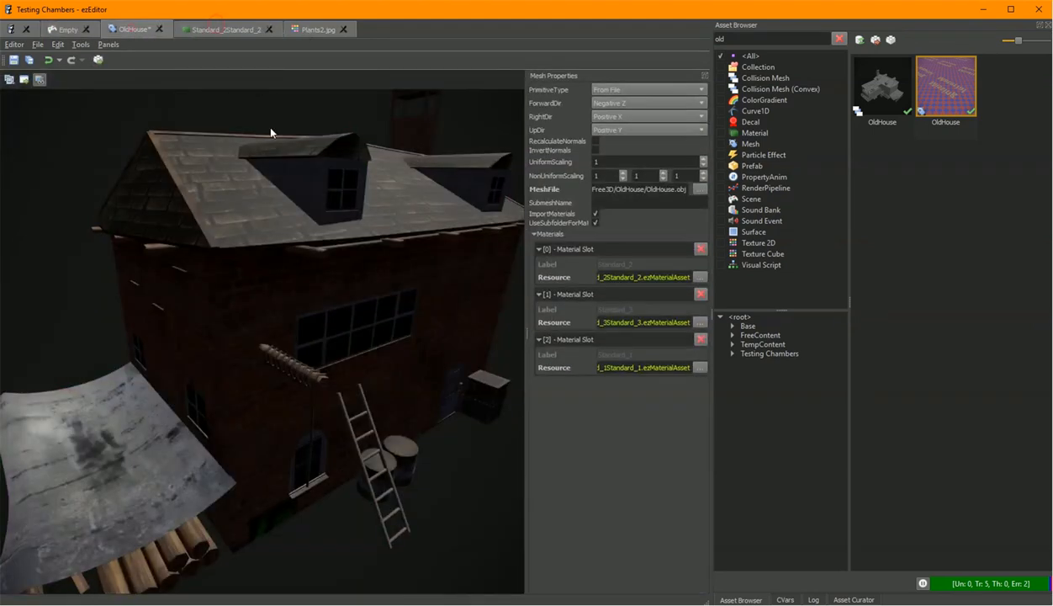
click(700, 324)
click(699, 345)
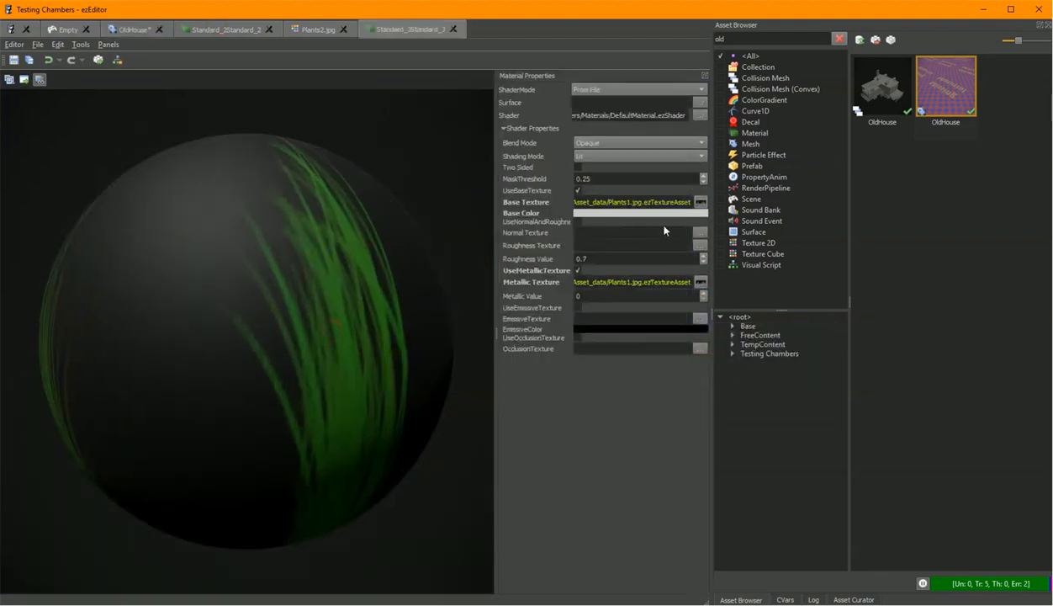
Set the Standard_2Standard_3 material's Blend Mode to Masked and save it.
click(699, 203)
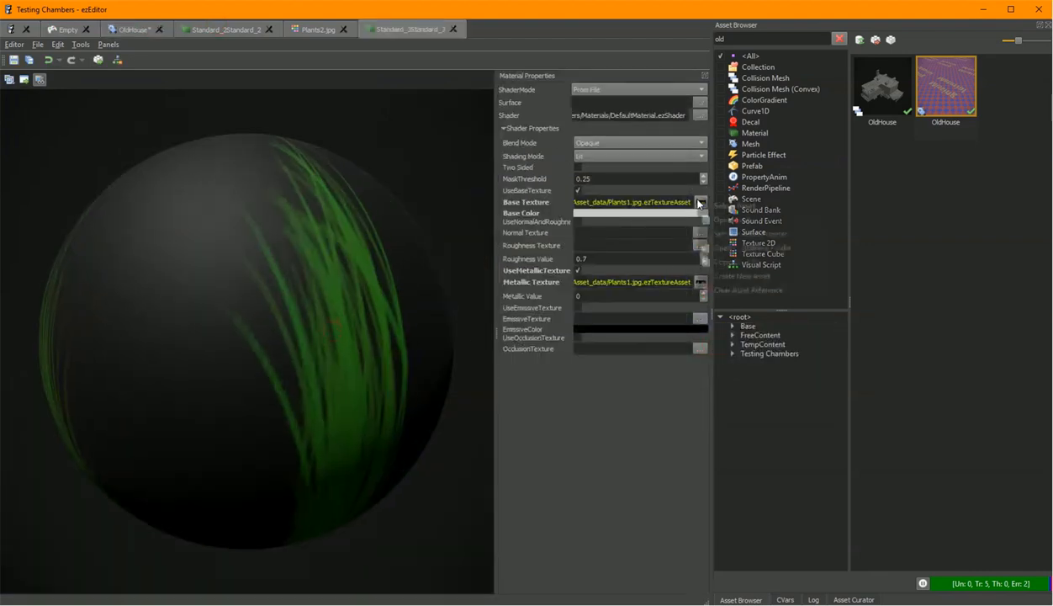
click(602, 140)
click(590, 149)
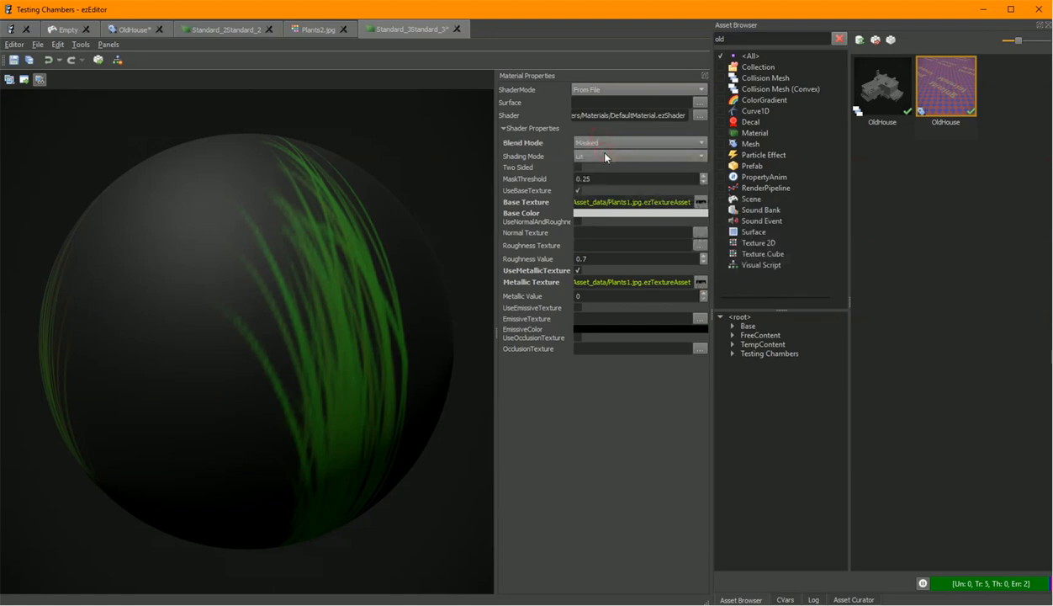
key(ctrl+s)
Open the material's Plants1.jpg base texture asset and display its alpha channel.
click(699, 203)
click(732, 221)
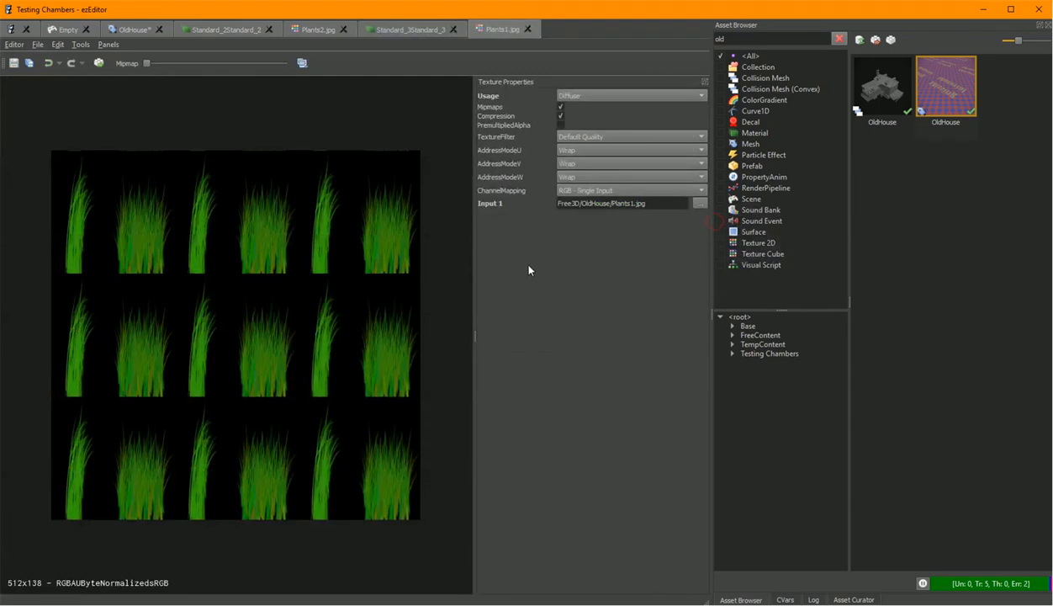
click(302, 64)
click(333, 135)
drag(390, 220, 379, 236)
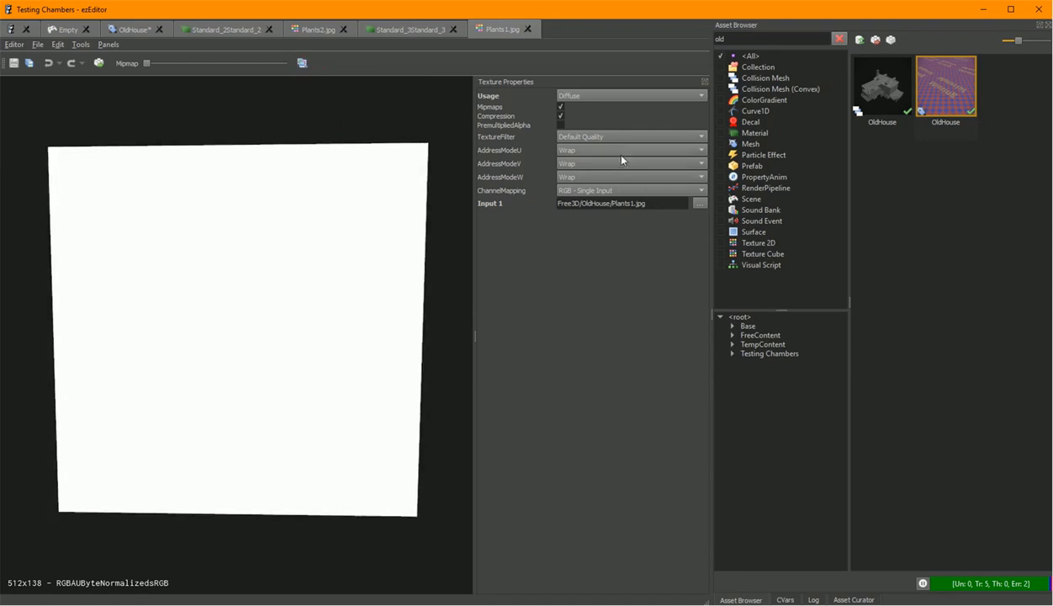
Set the texture's channel mapping to RGBA - Input1.rgb, Input2.r and Input 2 to Plants1mask.jpg.
click(588, 189)
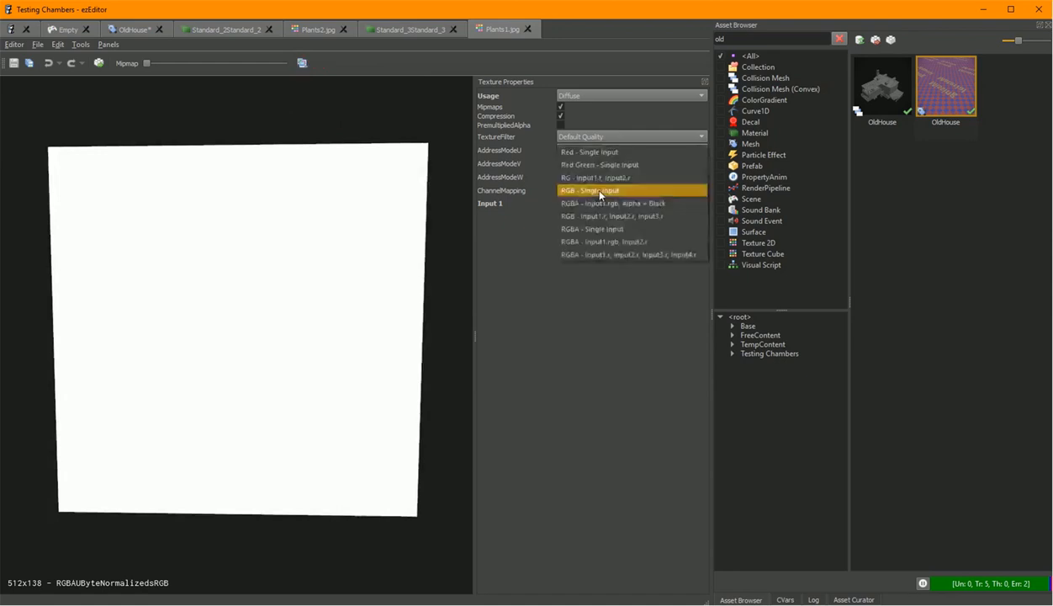
click(620, 242)
click(697, 216)
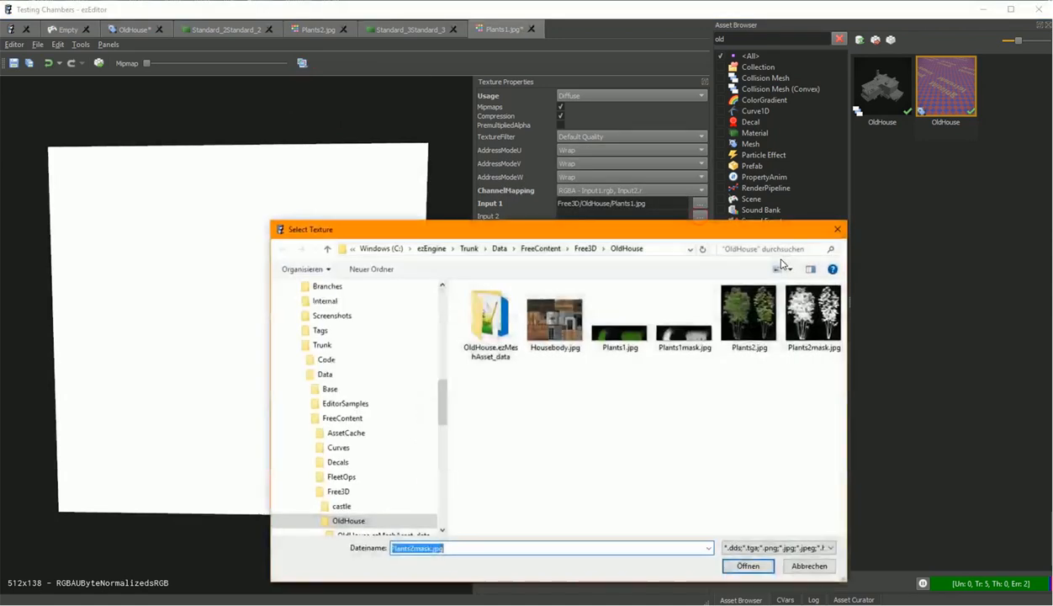
double_click(684, 332)
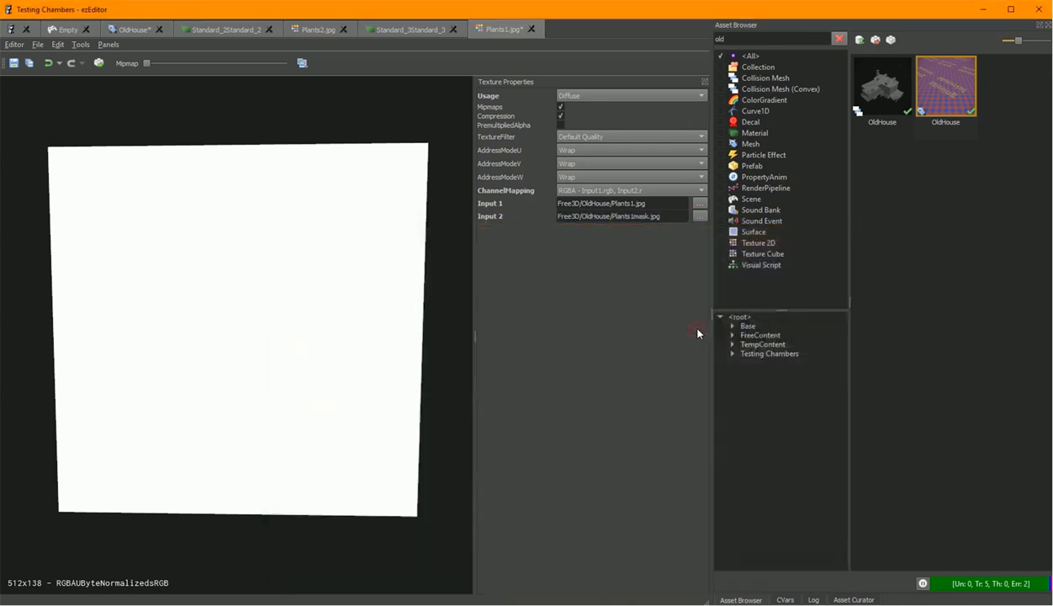
Transform the Plants1.jpg texture and check the masked material preview.
click(98, 63)
drag(269, 282, 332, 282)
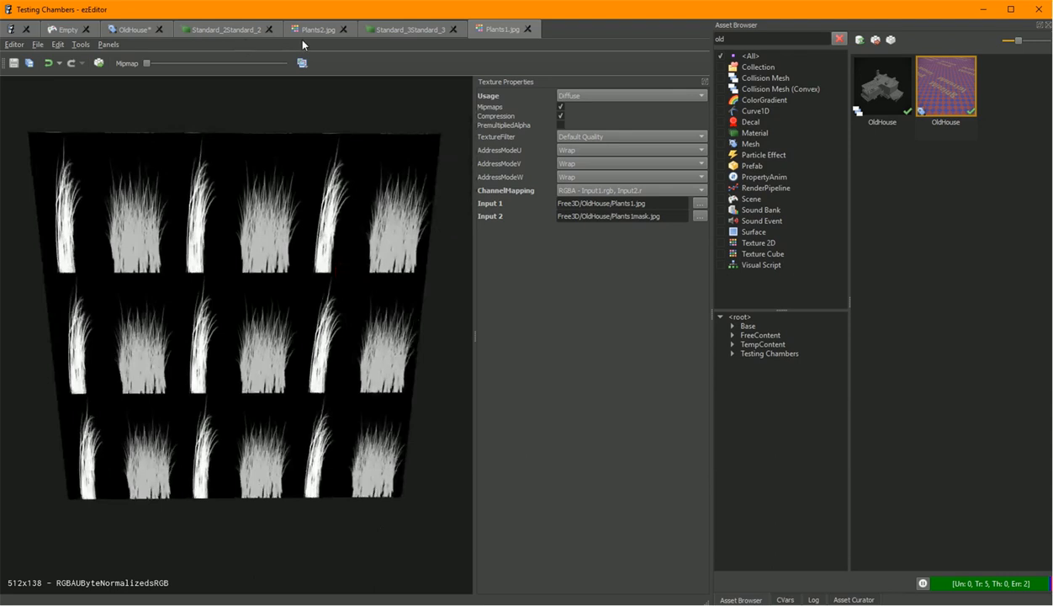
click(397, 30)
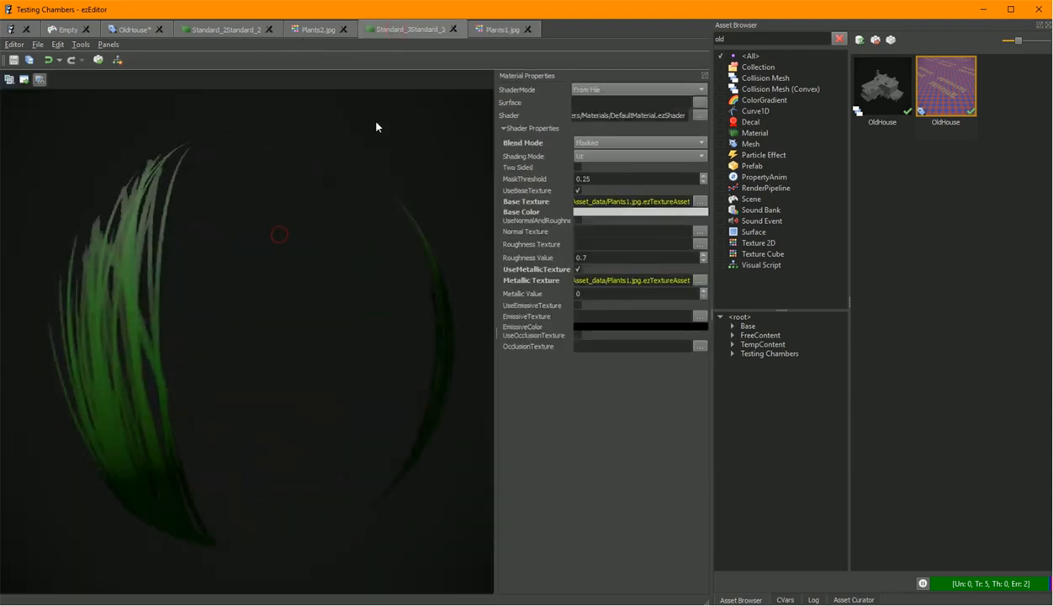
Review the OldHouse mesh preview and the house in the scene.
click(309, 30)
click(223, 30)
click(132, 30)
right_drag(236, 147, 234, 147)
scroll(363, 245, up, 4)
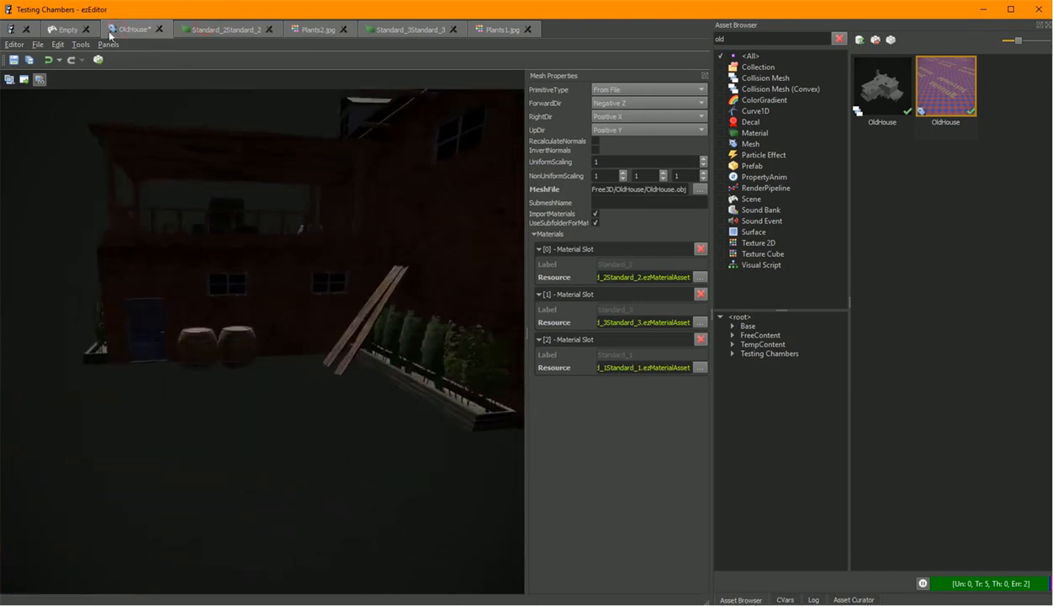
click(57, 30)
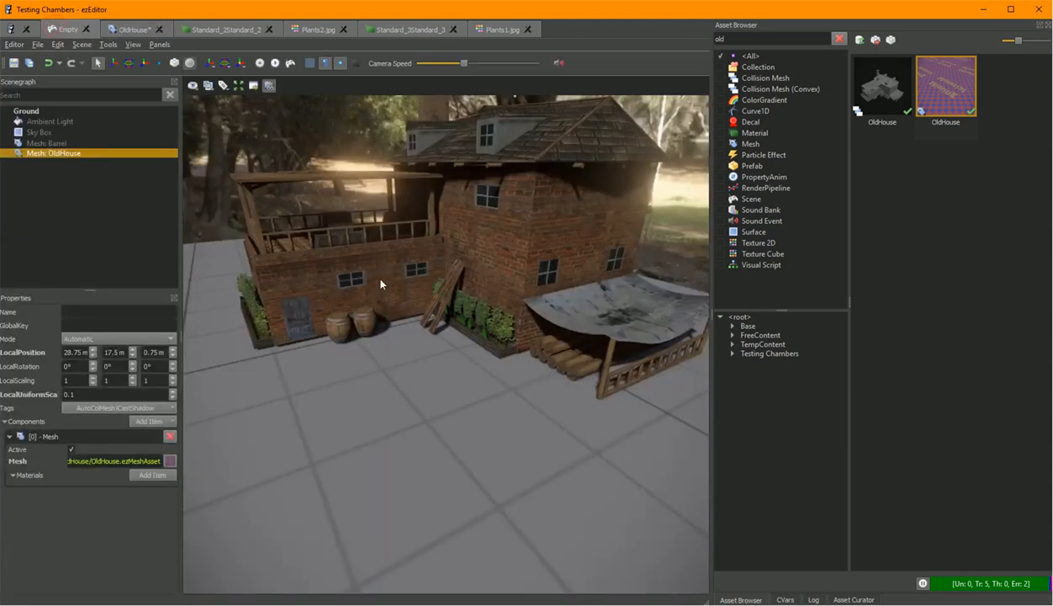